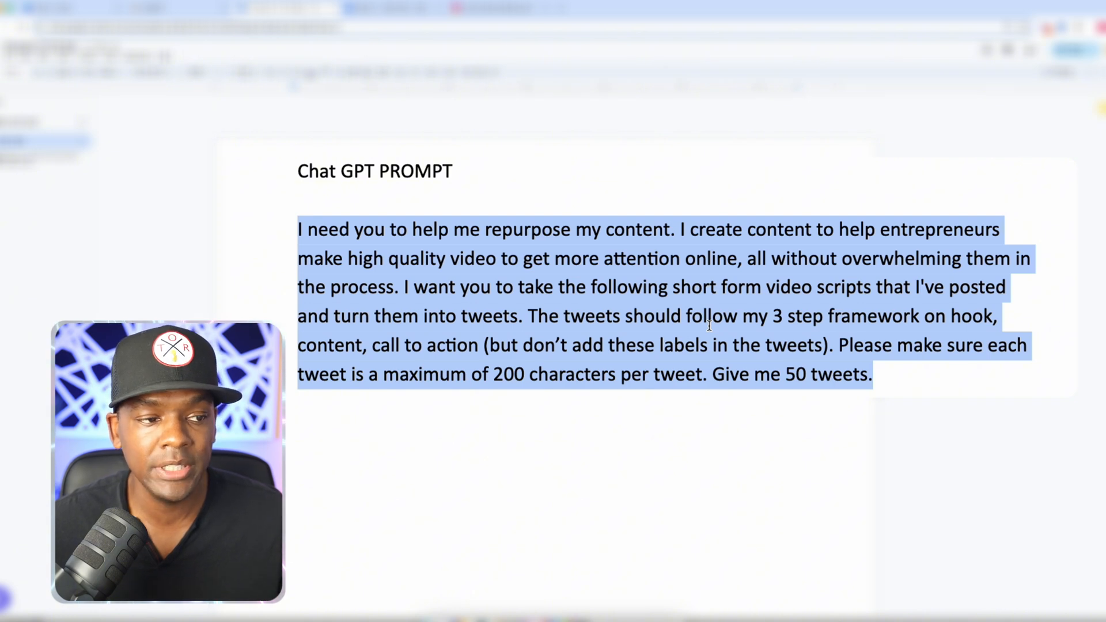
- Copy the full 50-tweet repurposing prompt from the document into a new ChatGPT message and add a line break after it
left_click(903, 386)
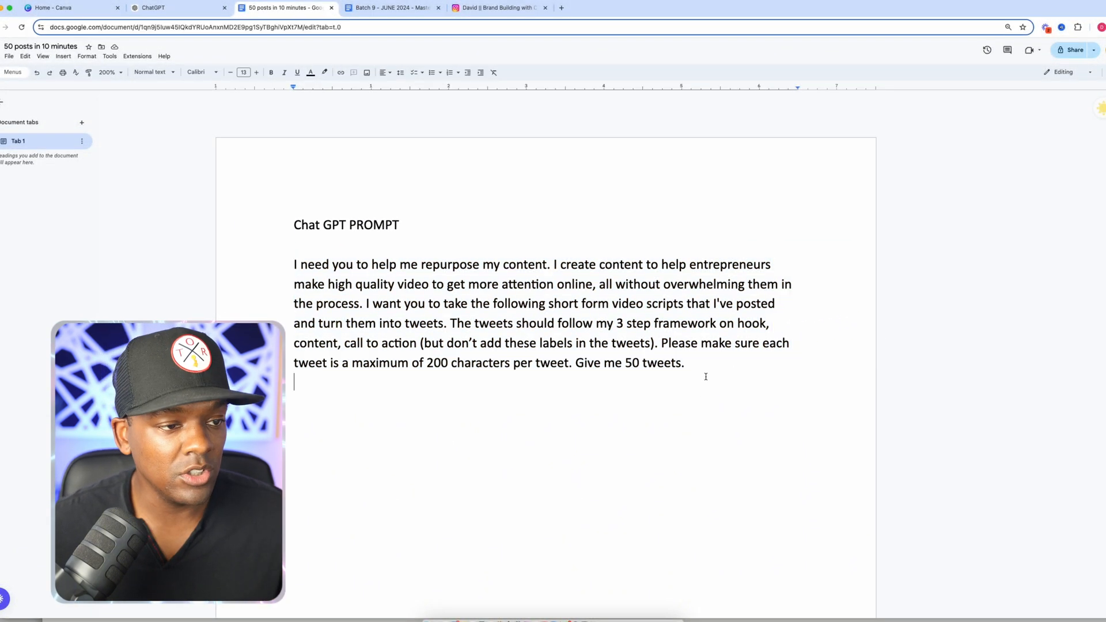
left_click_drag(902, 387, 624, 330)
left_click_drag(515, 333, 276, 261)
key("super+c")
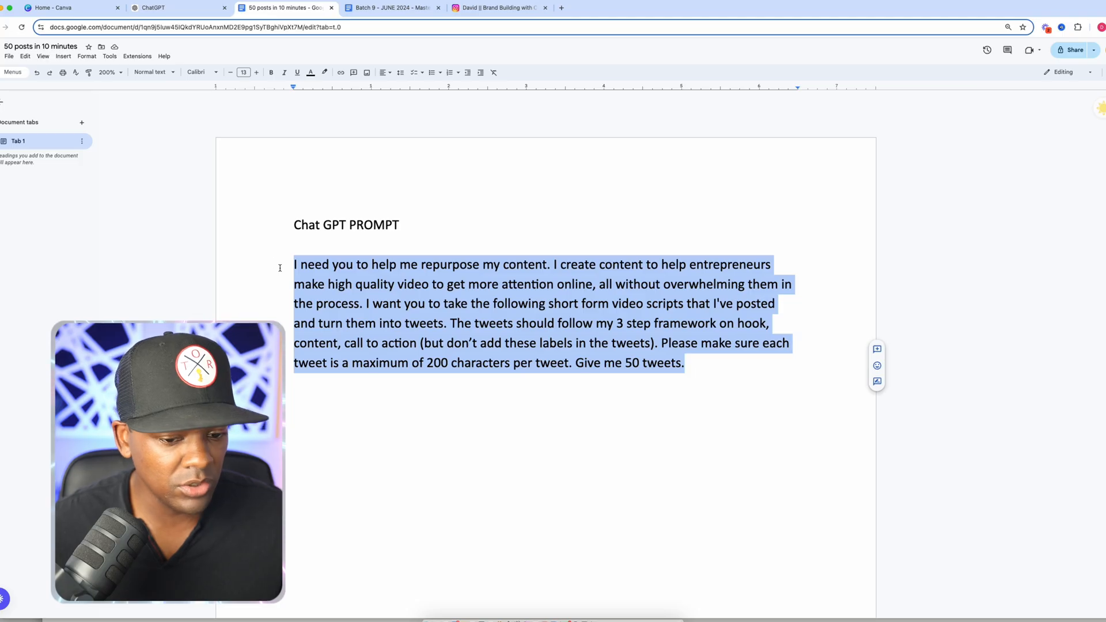
key("ctrl+shift+Tab")
key("super+v")
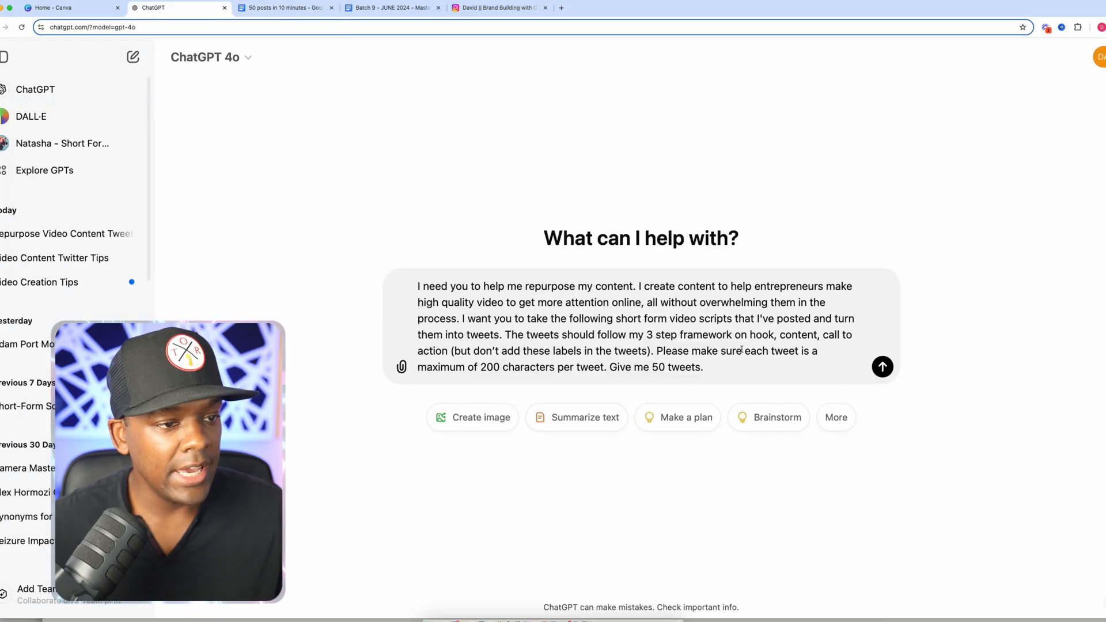
key("shift+Return")
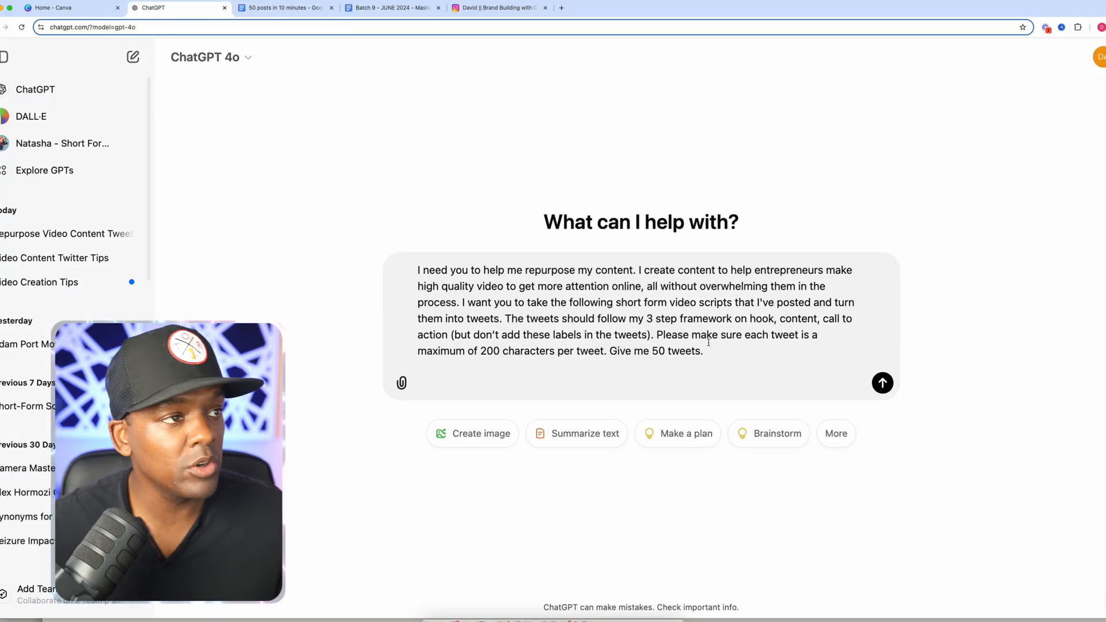
- Copy all video scripts from the "Batch 9 - JUNE 2024 - Master" document, paste them below the prompt in ChatGPT, and send the message
left_click(396, 8)
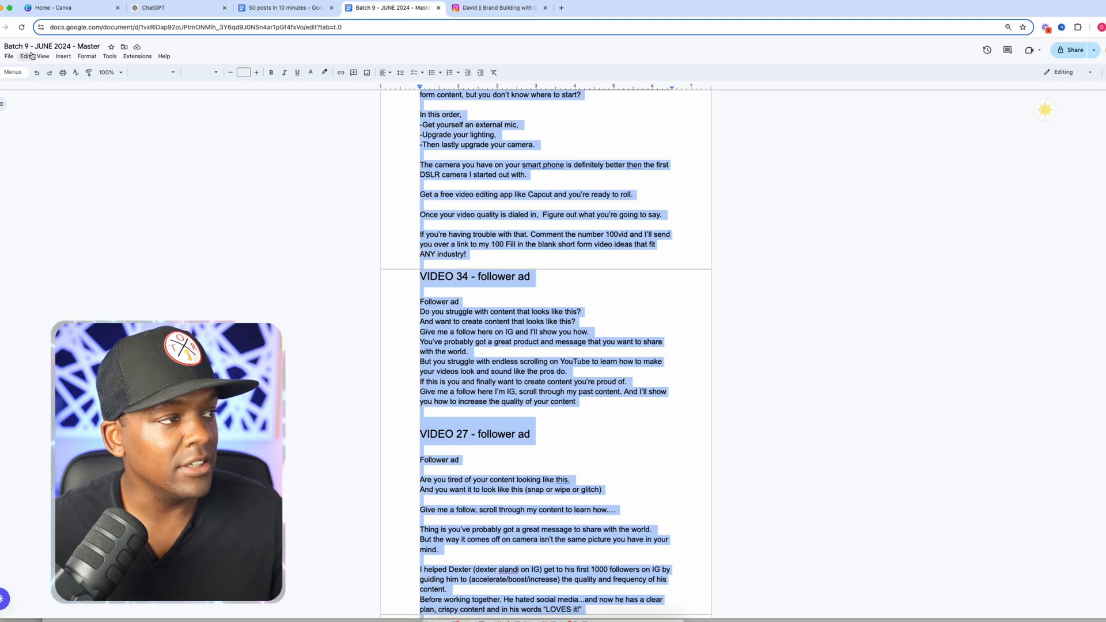
left_click(489, 362)
key("ctrl+a")
left_click(261, 12)
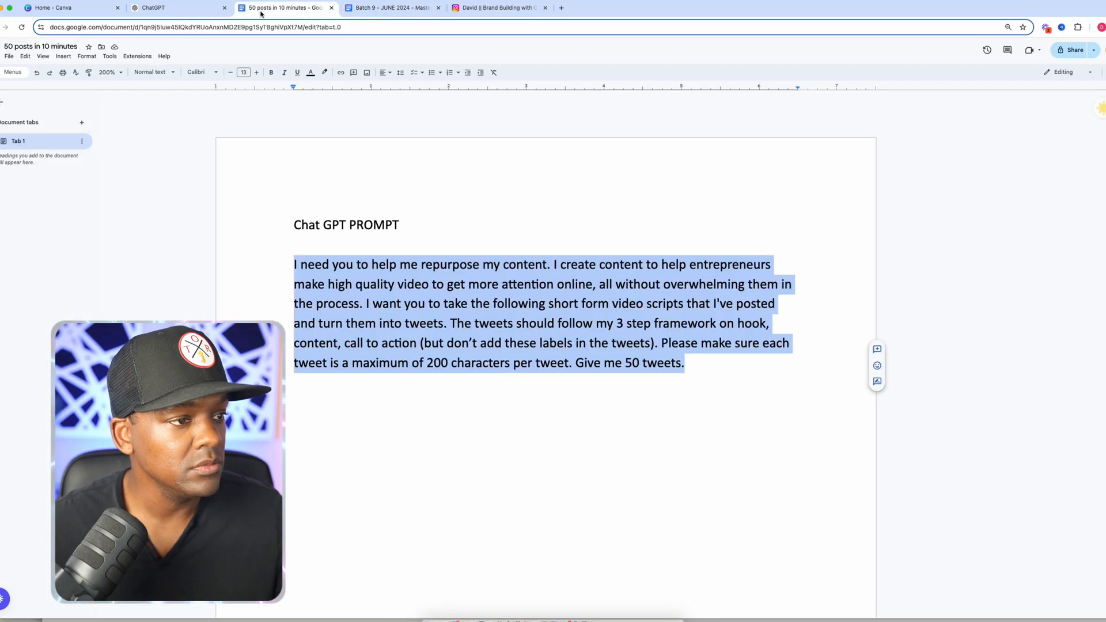
key("ctrl+c")
left_click(173, 8)
key("ctrl+v")
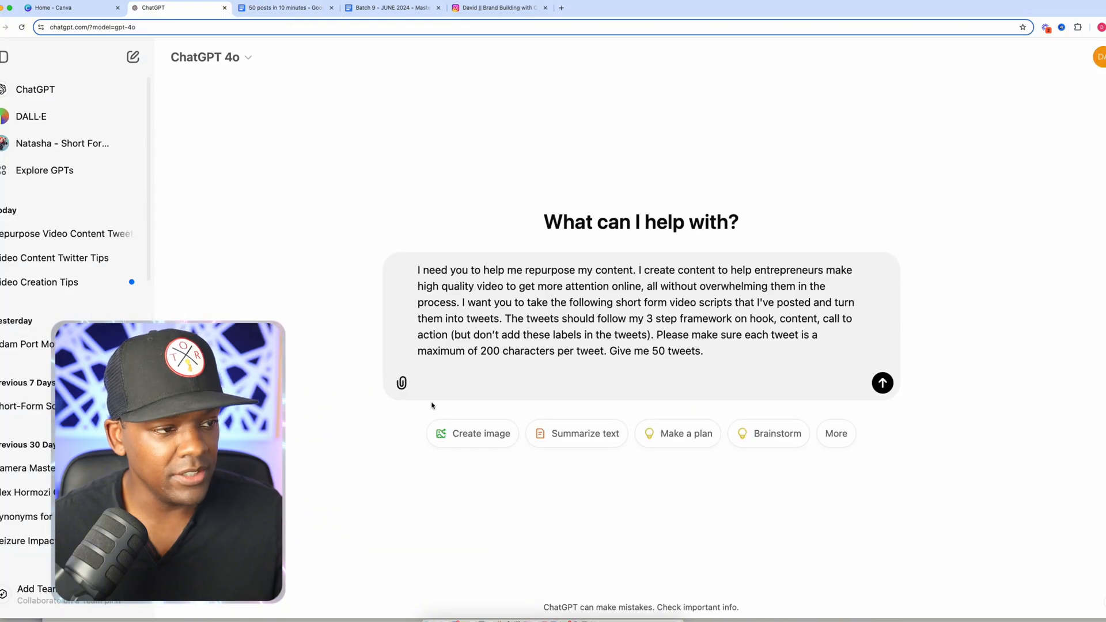
key("ctrl+v")
key("Return")
scroll(772, 381, "down", 20)
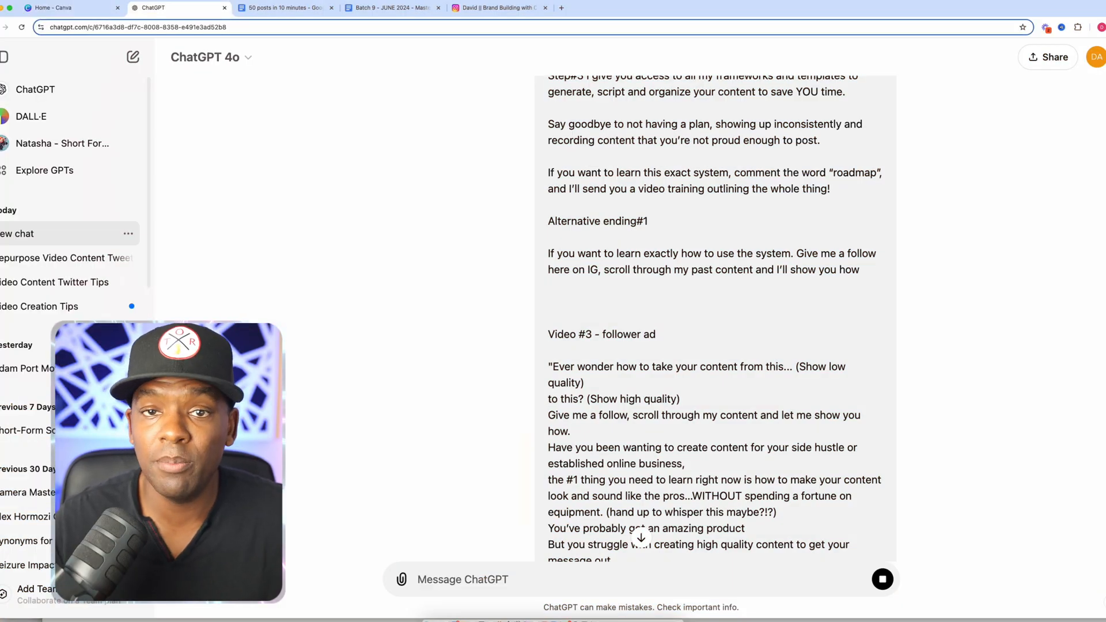
- Switch to the Instagram profile and examine how the tweet-style posts are mixed among the videos in the posts grid
left_click(492, 7)
scroll(934, 300, "down", 3)
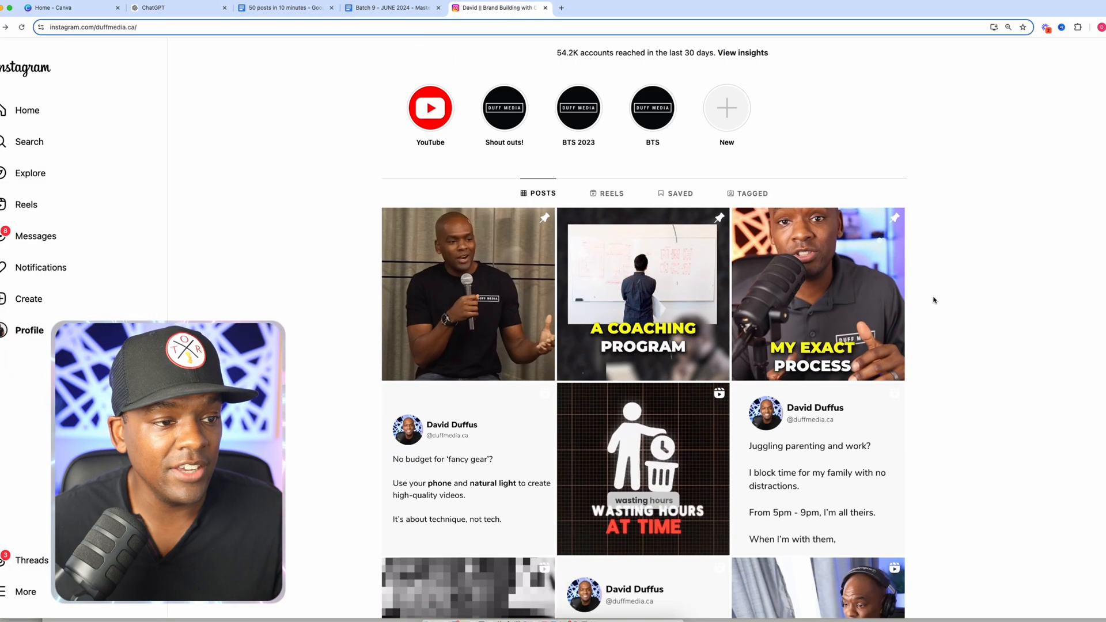
scroll(935, 300, "down", 3)
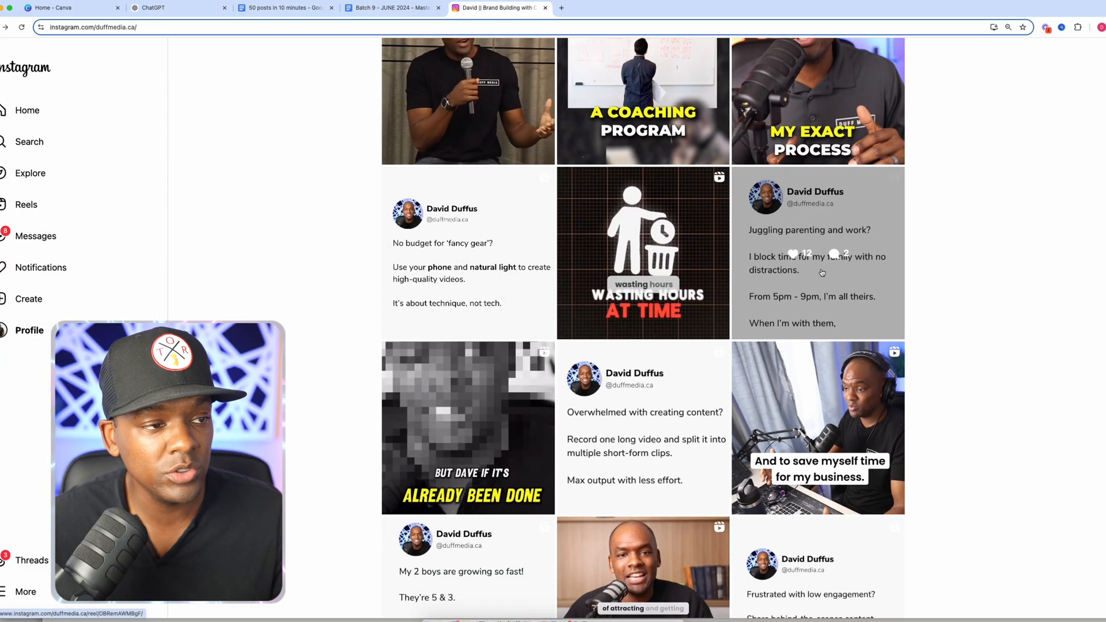
scroll(599, 403, "down", 3)
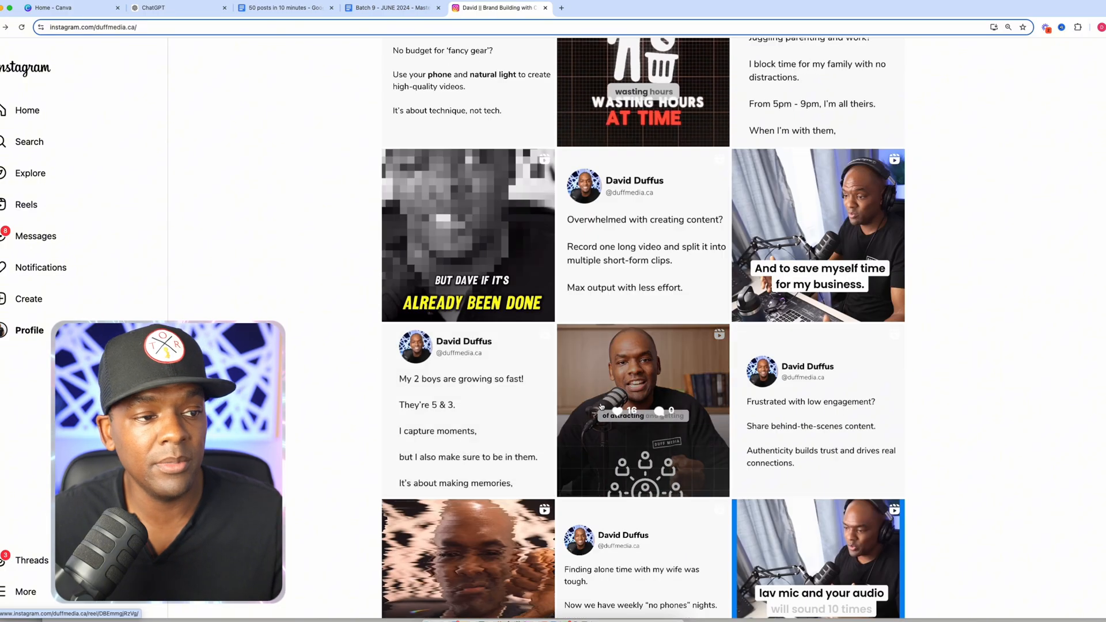
scroll(601, 432, "down", 3)
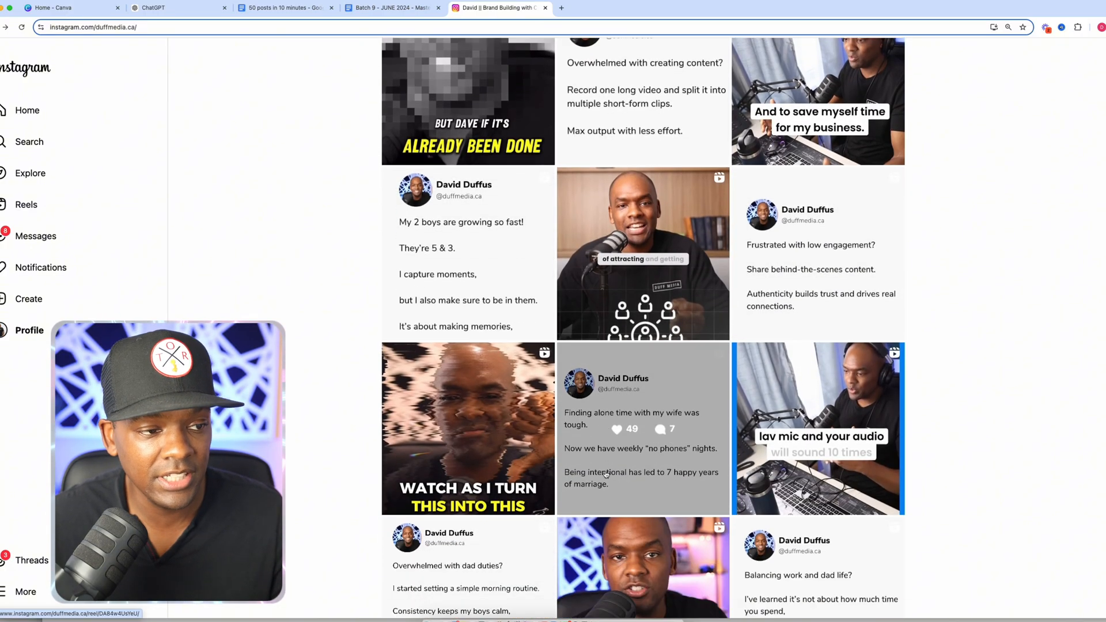
scroll(606, 474, "down", 1)
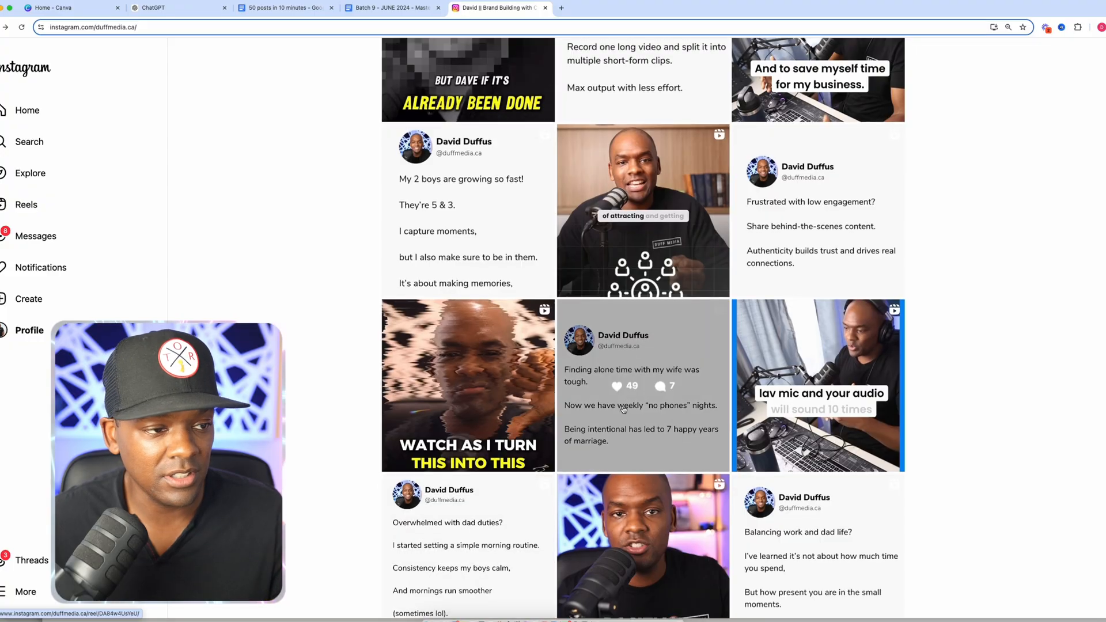
scroll(623, 409, "down", 2)
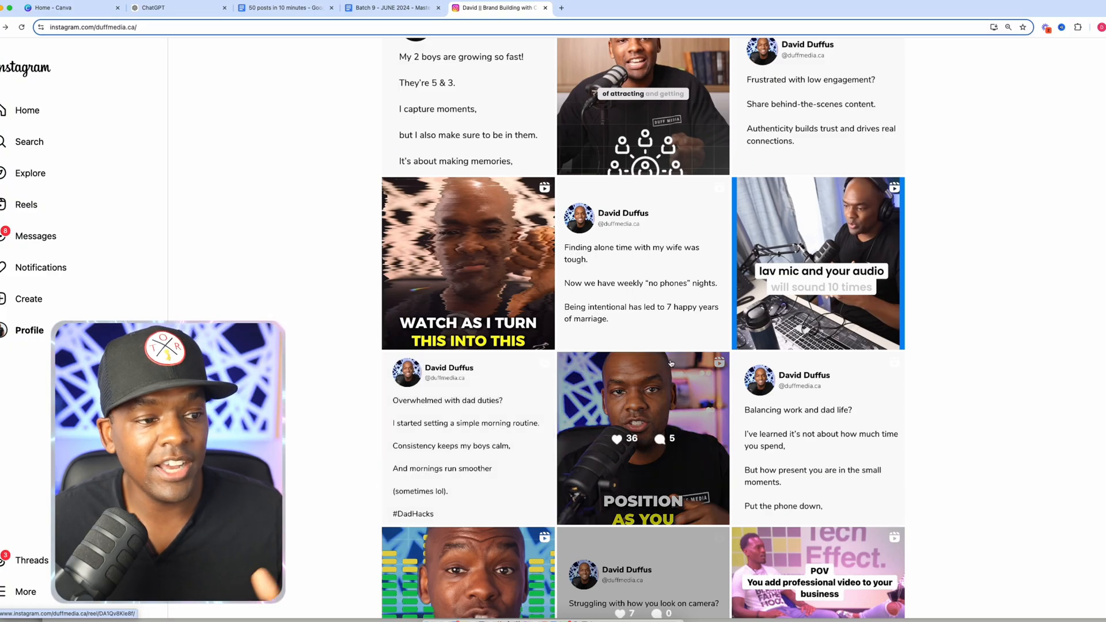
scroll(664, 364, "down", 1)
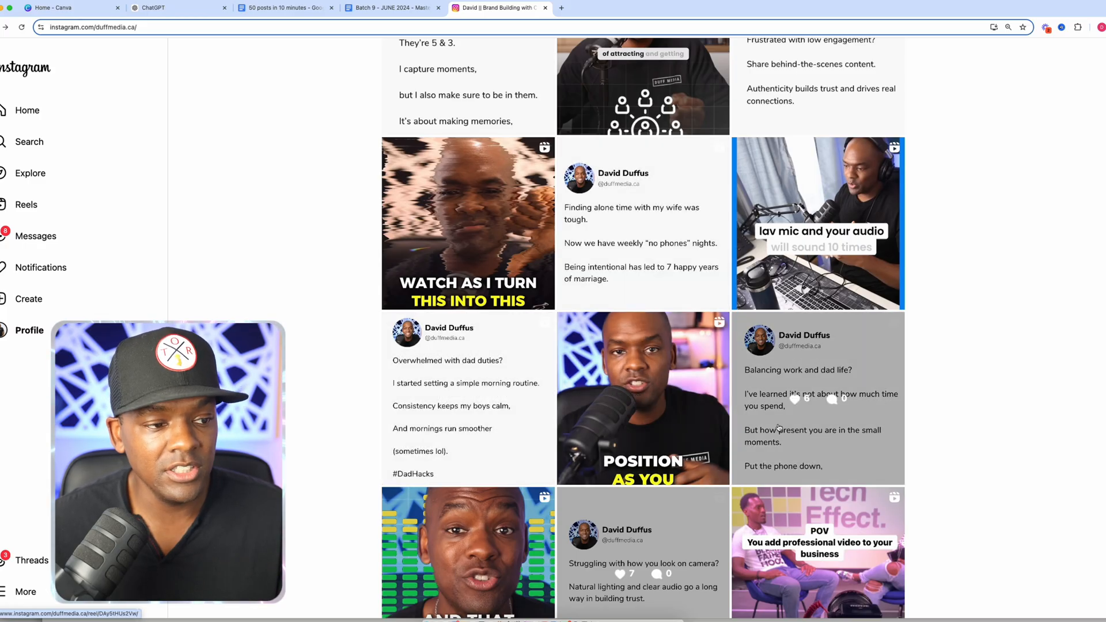
scroll(668, 251, "down", 3)
scroll(676, 250, "down", 2)
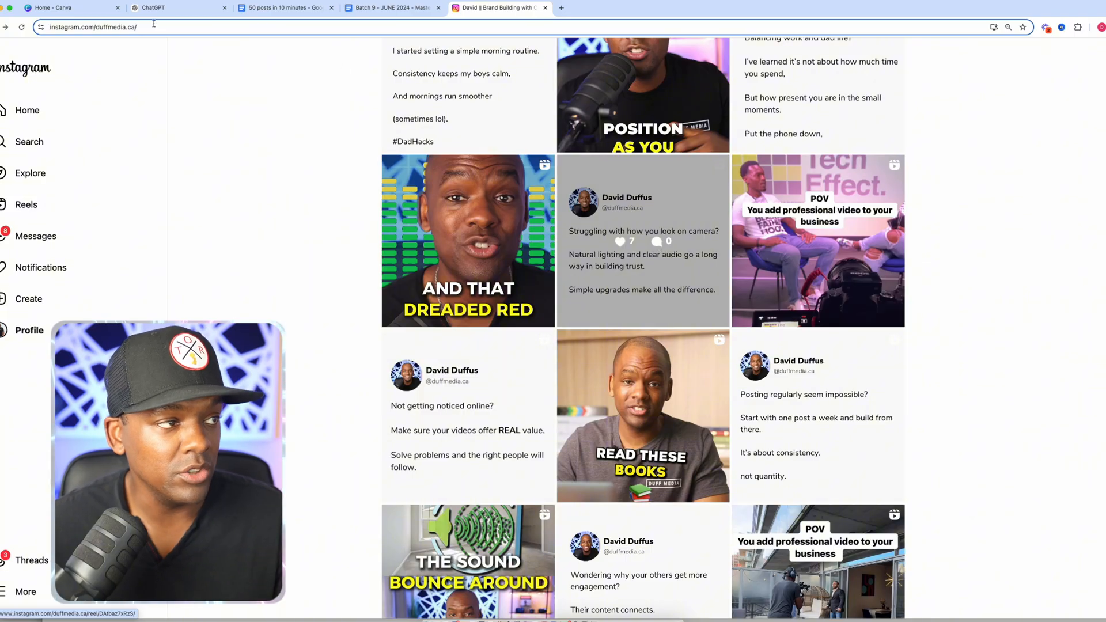
- Return to ChatGPT and review the generated list of 50 tweets
left_click(173, 7)
scroll(953, 449, "down", 6)
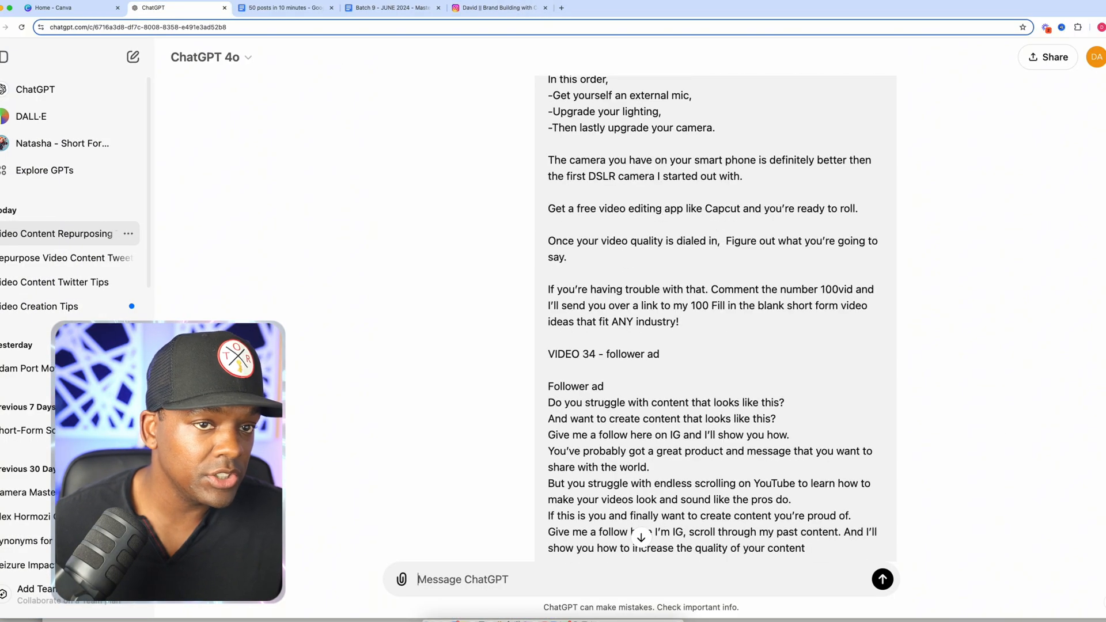
scroll(606, 386, "down", 20)
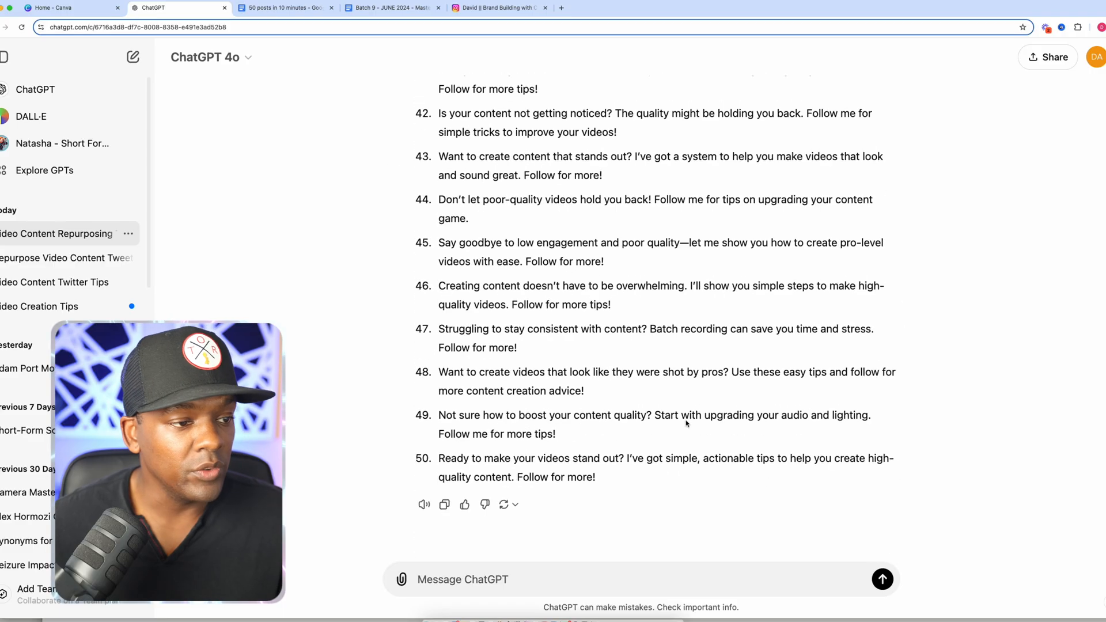
scroll(606, 386, "up", 20)
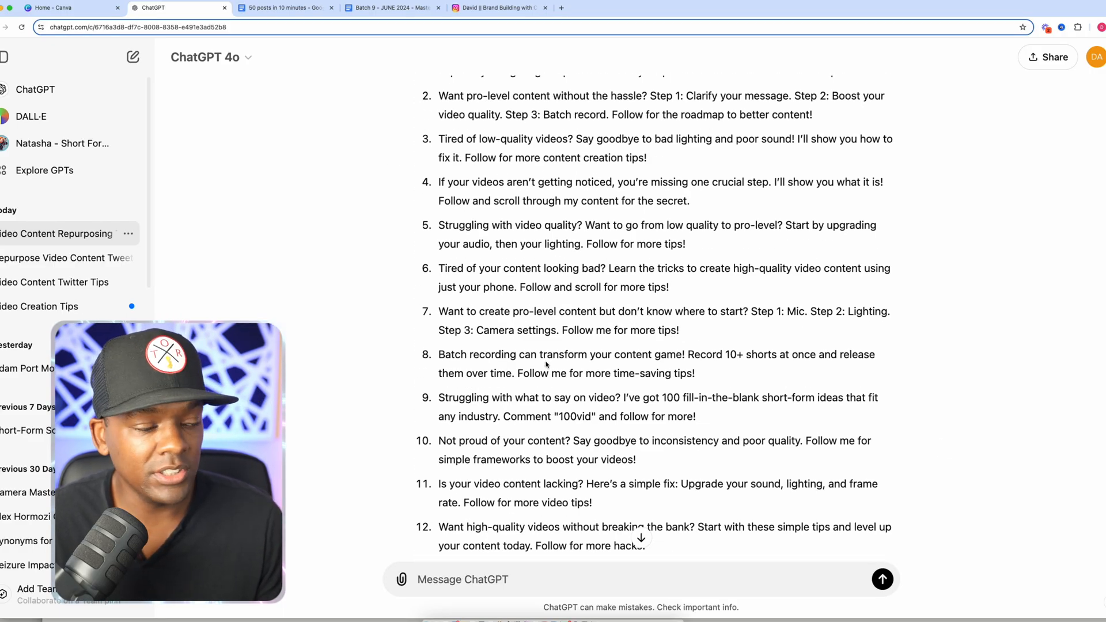
scroll(494, 266, "up", 4)
scroll(572, 313, "down", 9)
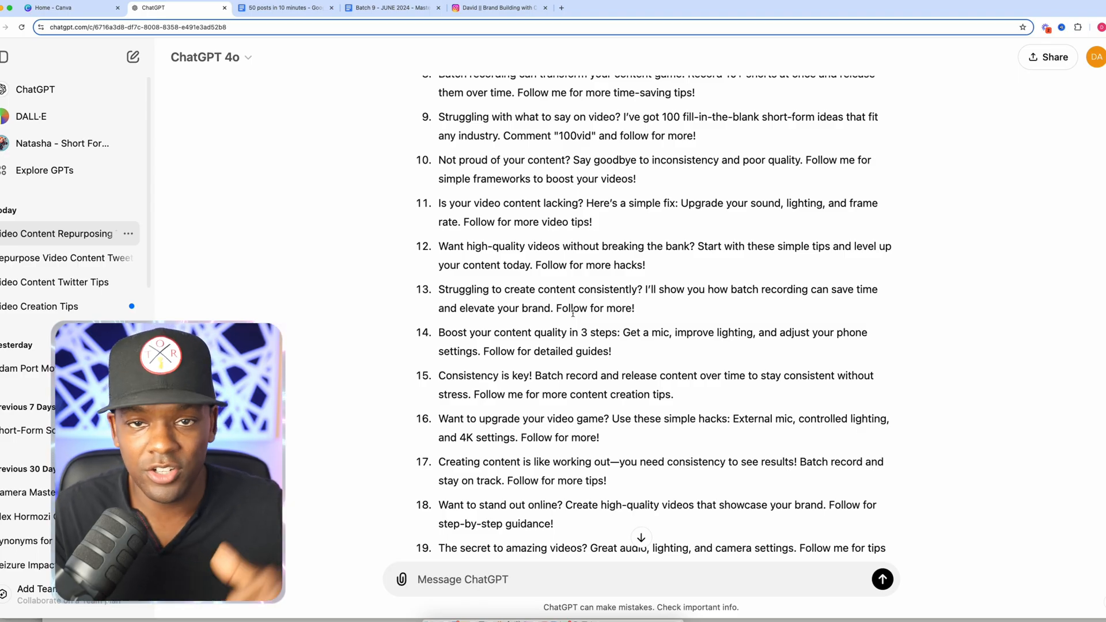
- Send ChatGPT the follow-up "That's great can you now put all these tweets into a .csv file. Do not number each one"
scroll(572, 312, "down", 20)
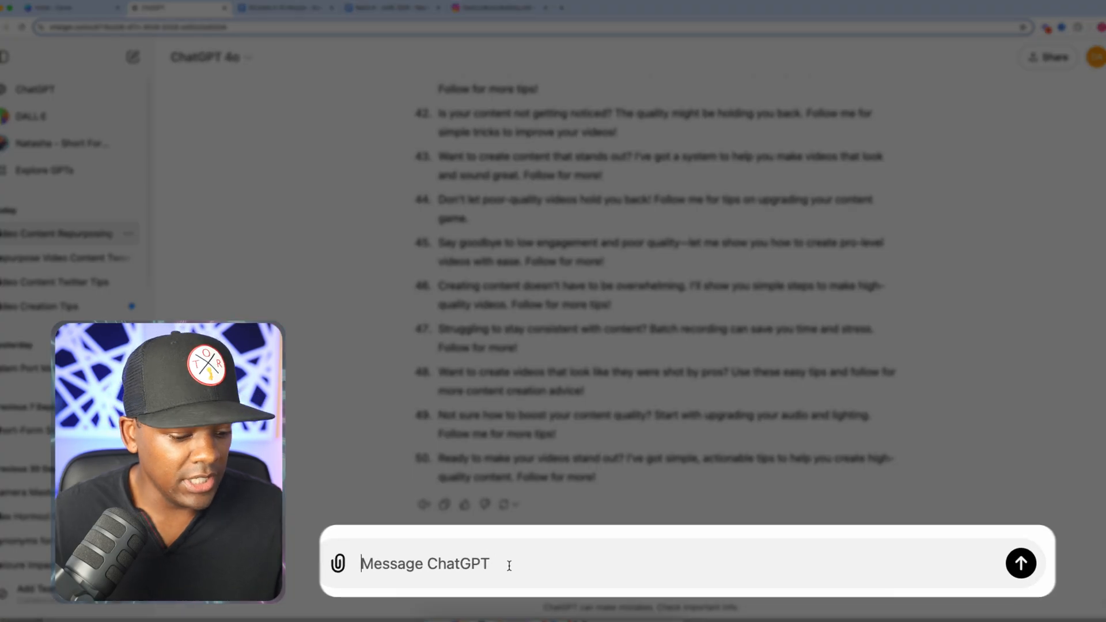
type("That's great can y")
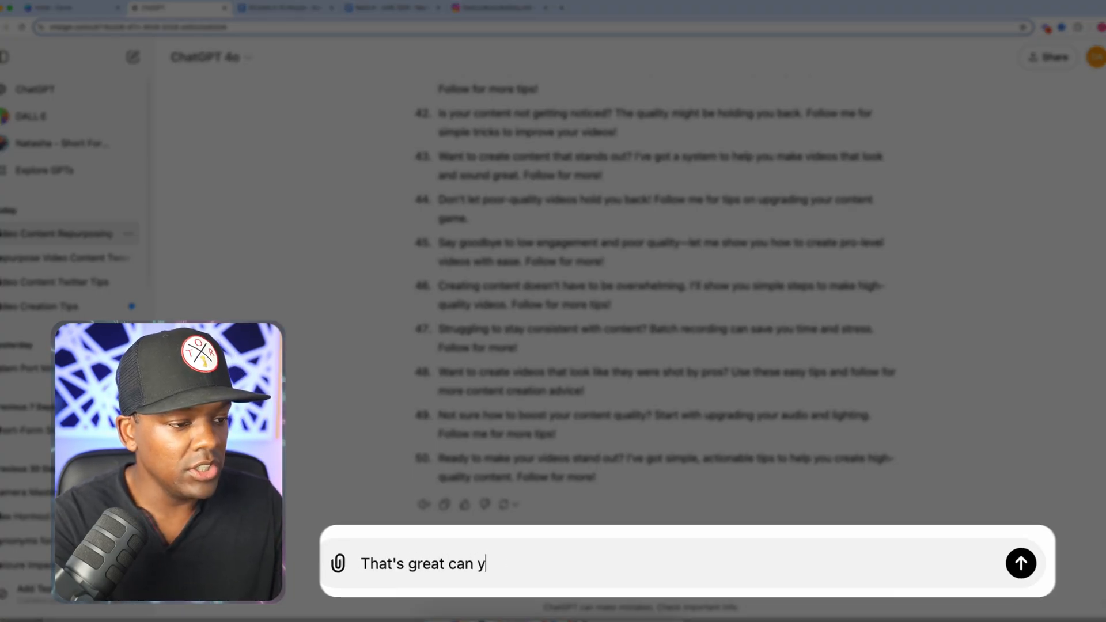
type("ou now put all these tweets into a .csv")
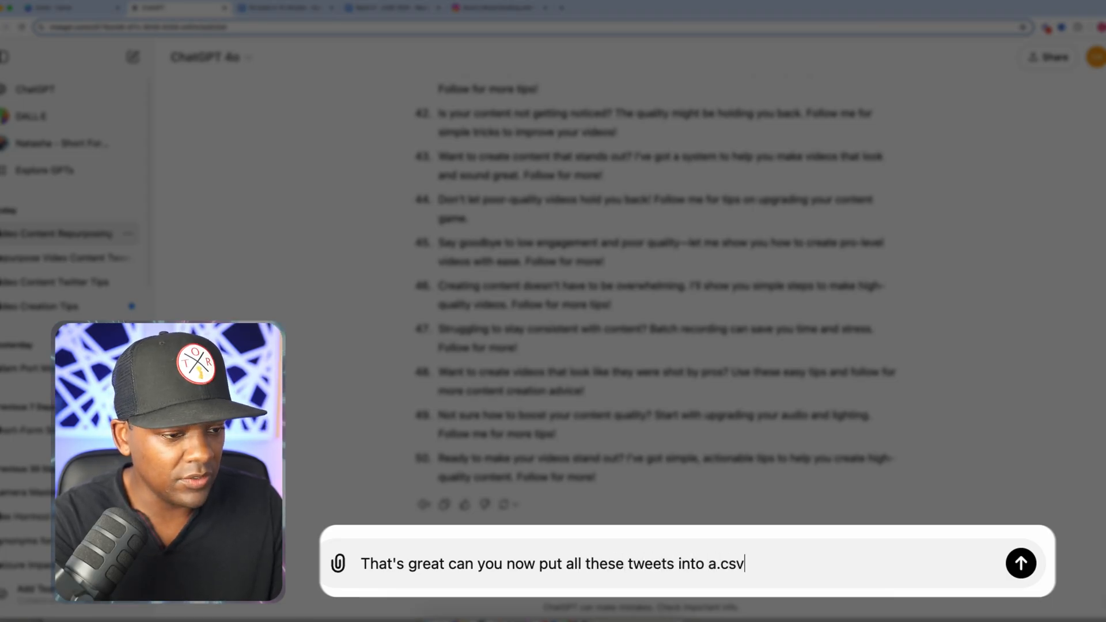
type(" file. Do not n")
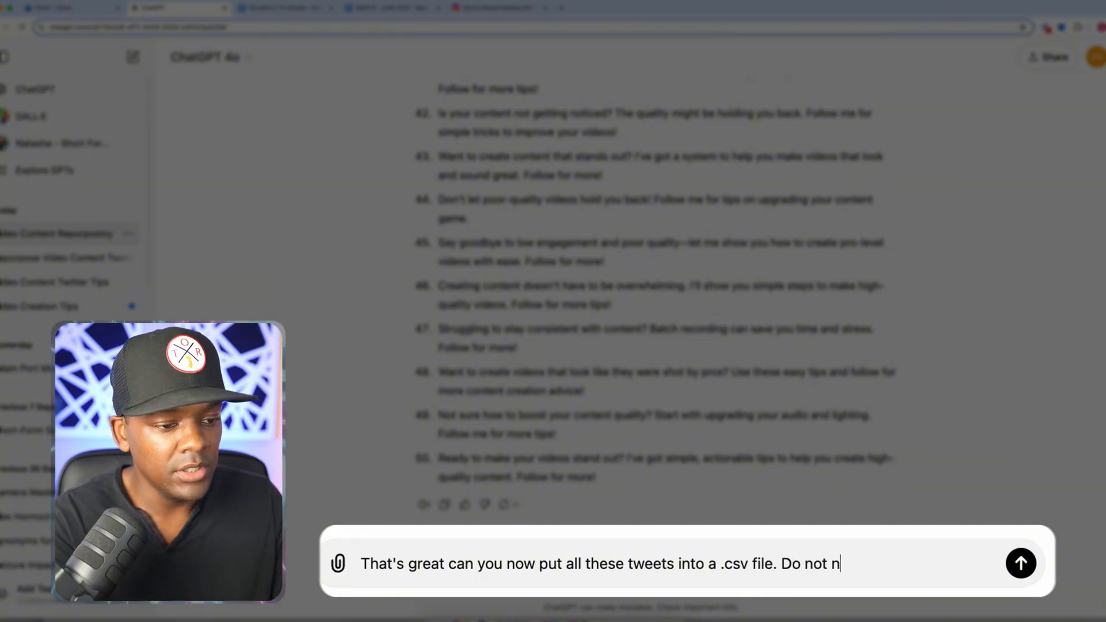
type("umber each one")
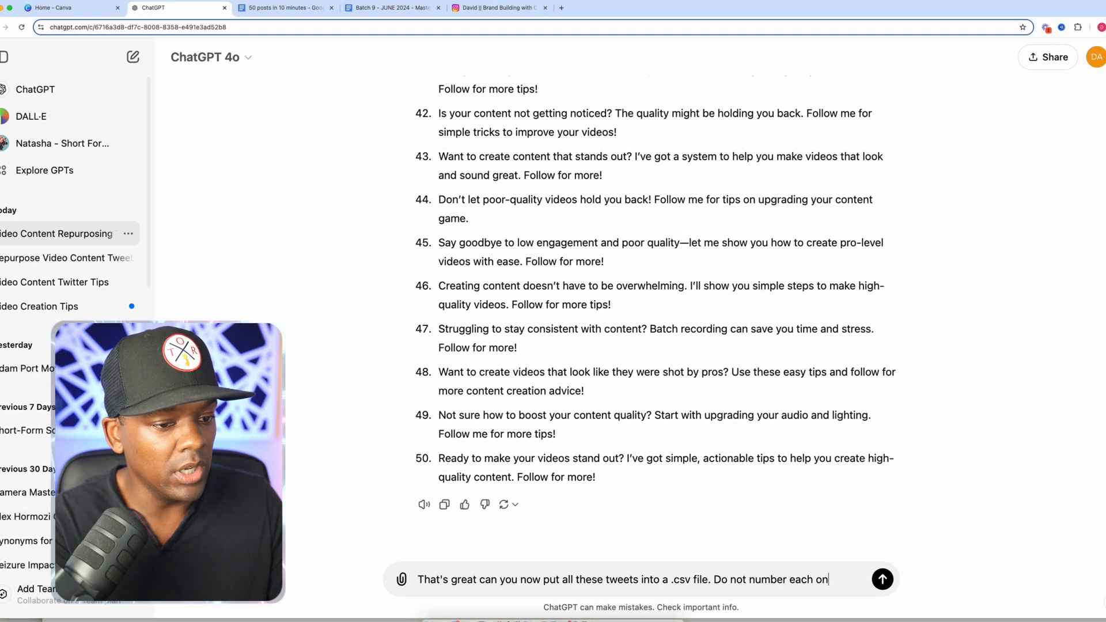
key("Return")
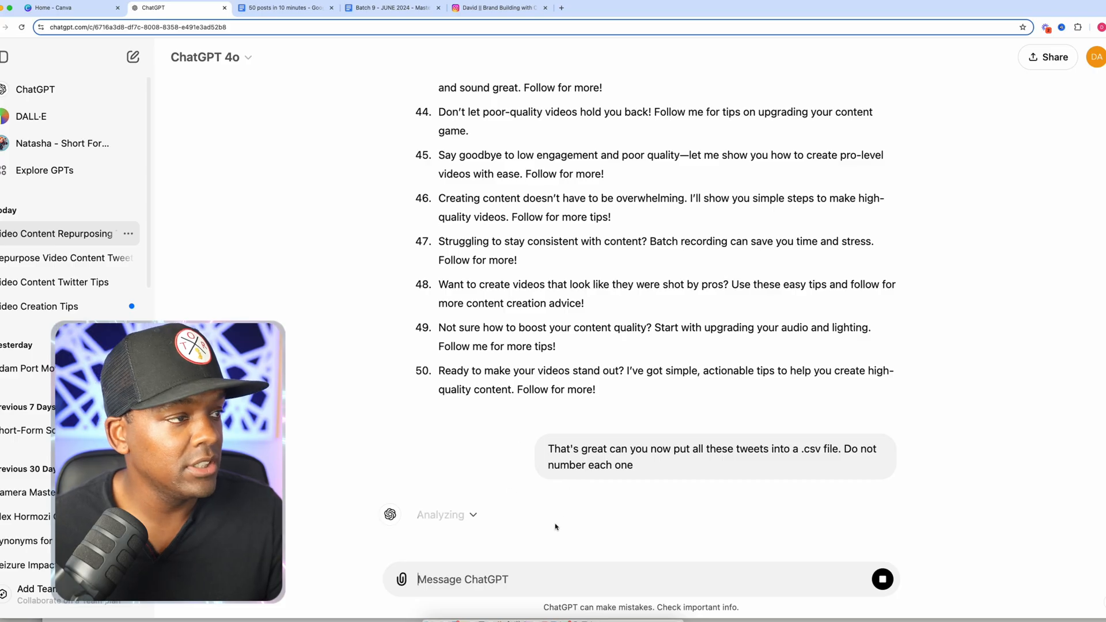
- Switch to Canva and search its templates for "tweet posts"
left_click(95, 7)
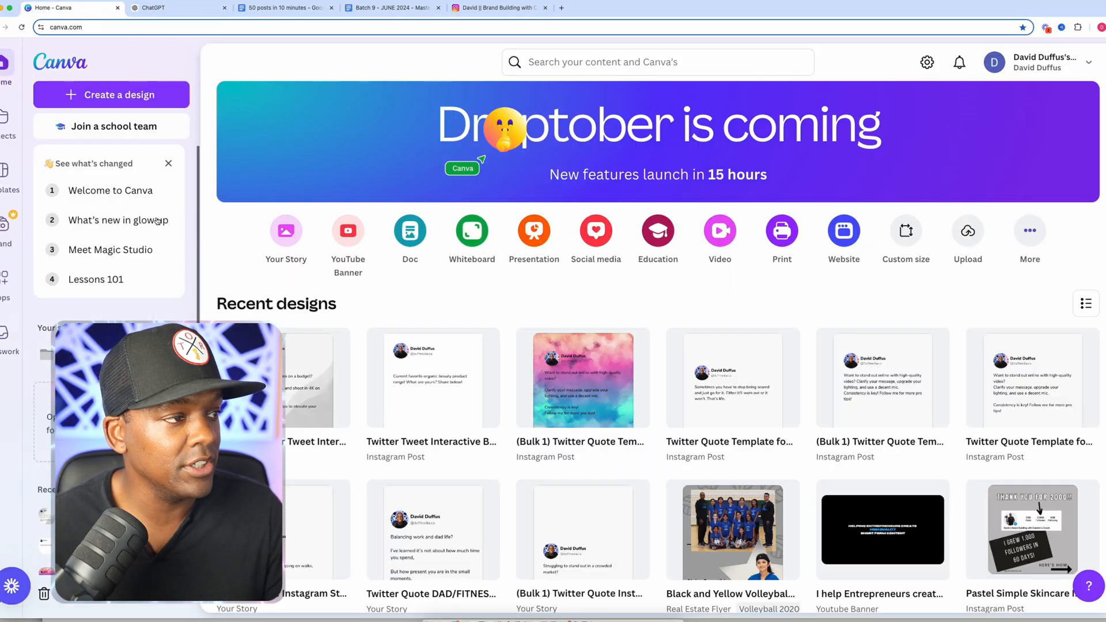
left_click(556, 68)
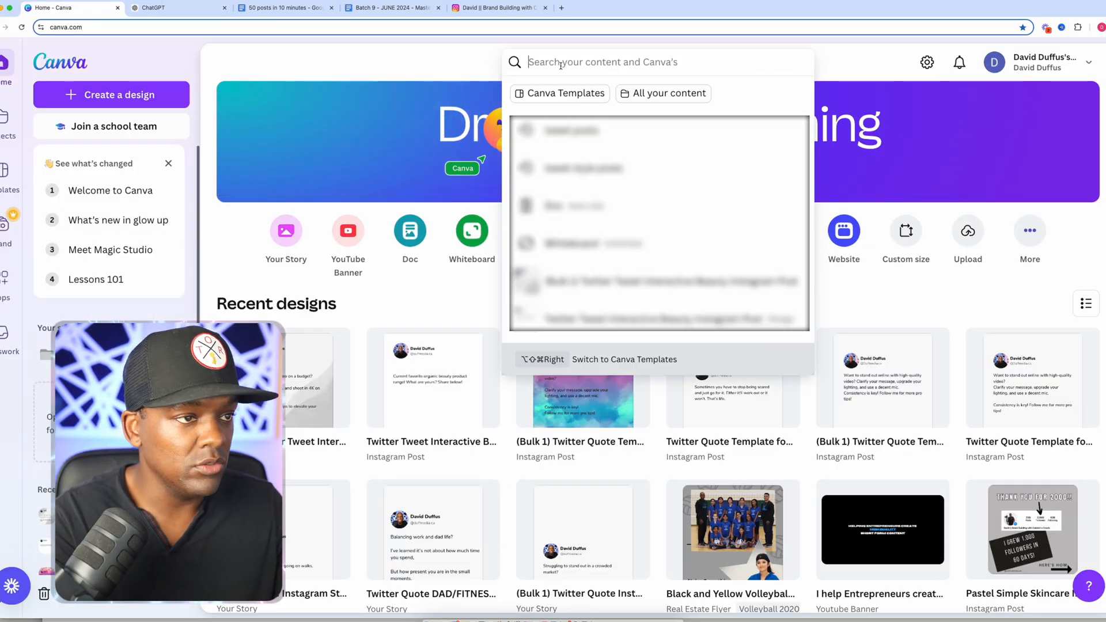
type("tweet post")
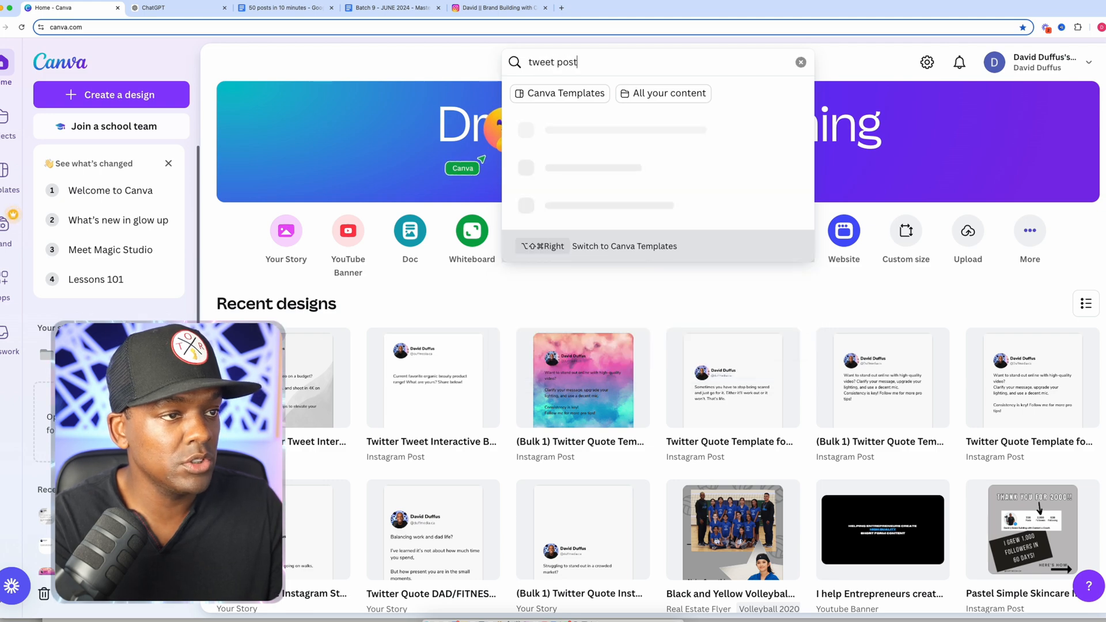
type("s")
key("Return")
- Open the plain white square "Twitter Quote Template for Social Media" from the results for customization
scroll(702, 267, "down", 8)
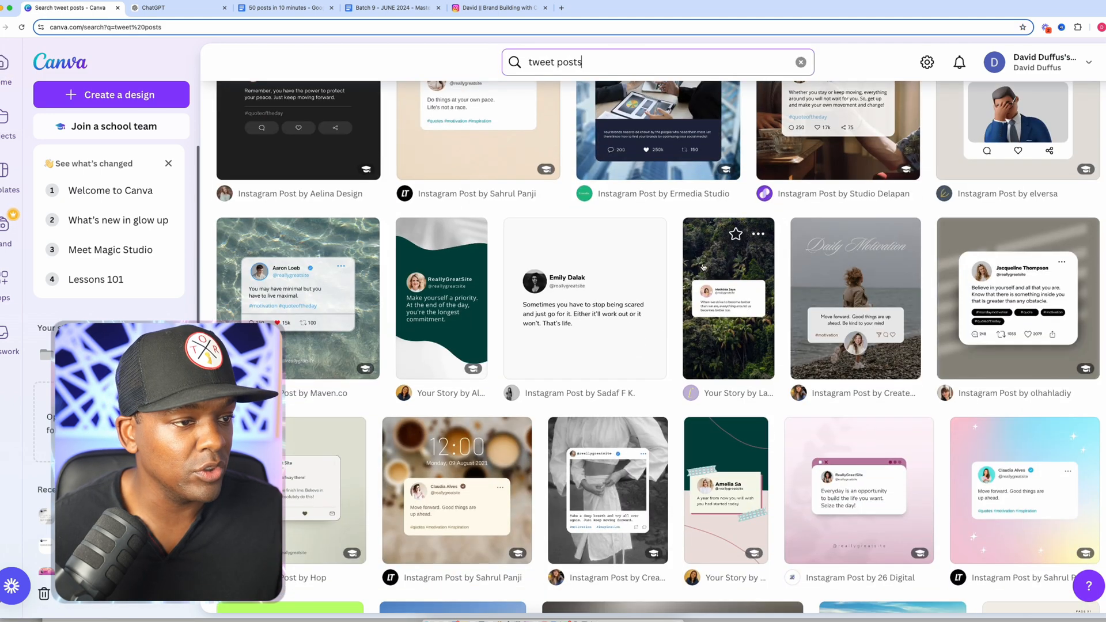
left_click(567, 311)
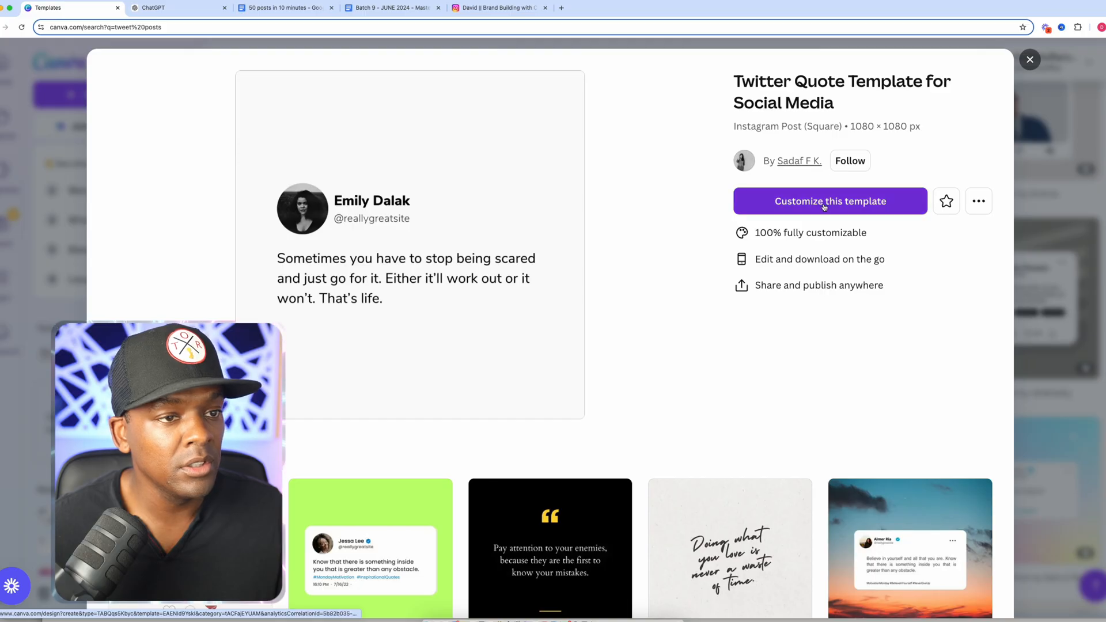
left_click(824, 202)
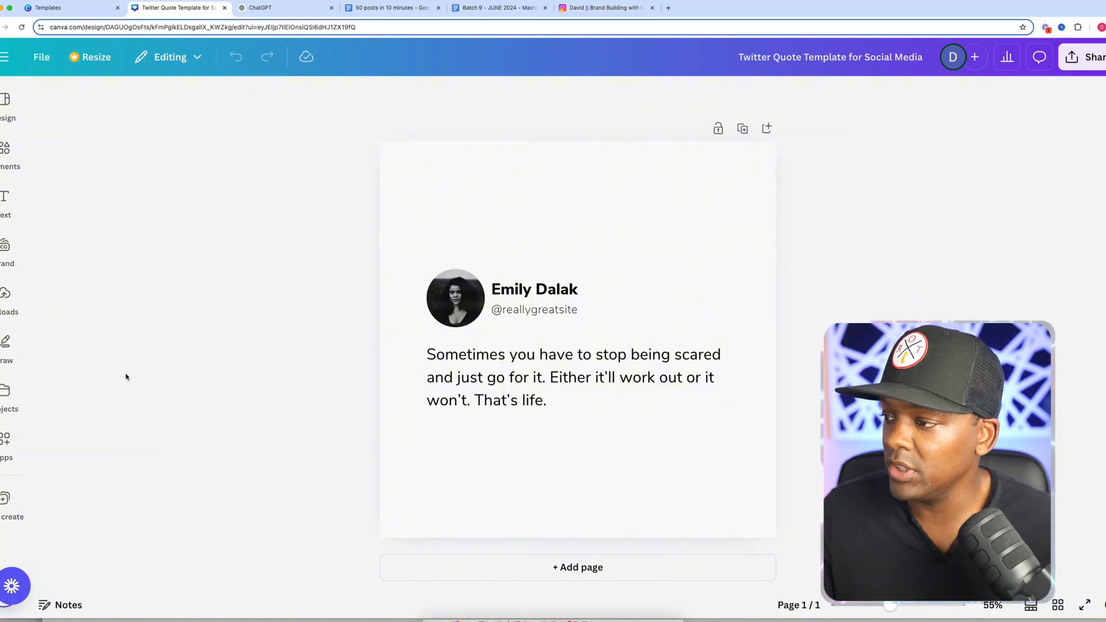
left_click(4, 293)
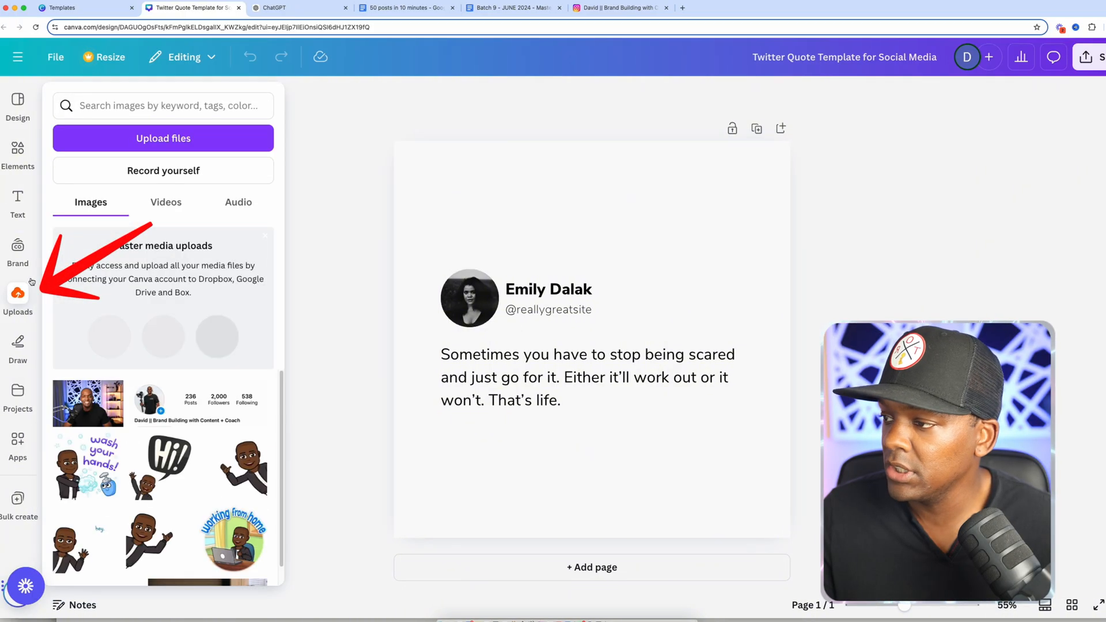
left_click(17, 340)
left_click(360, 328)
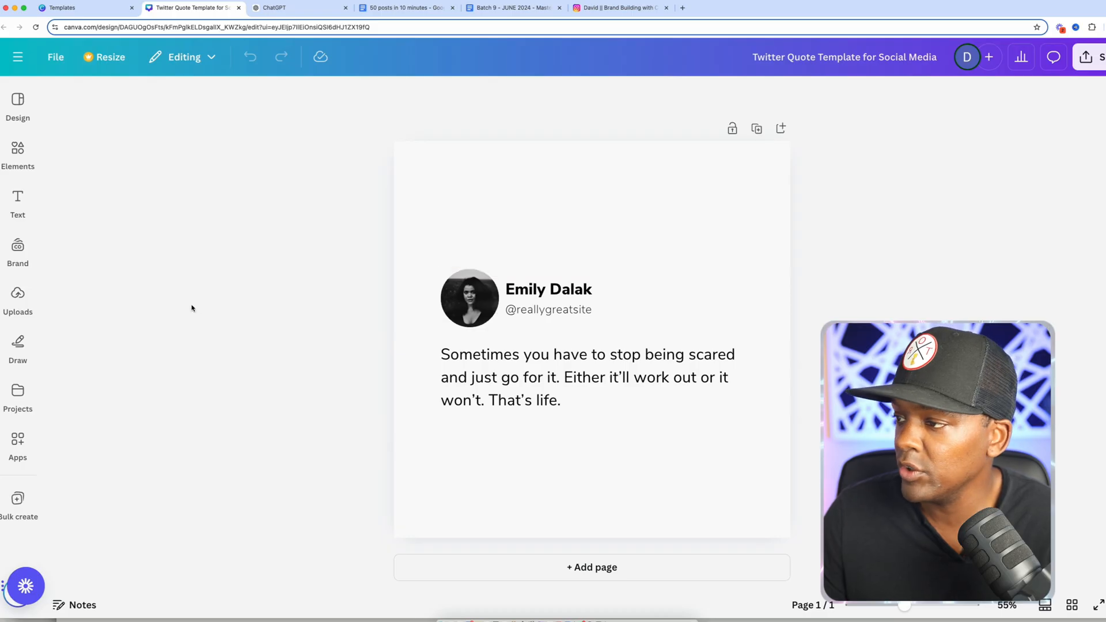
- Replace the template's round profile picture with the uploaded portrait photo and select the text group beside it
left_click(17, 293)
left_click_drag(92, 421, 525, 303)
left_click(524, 302)
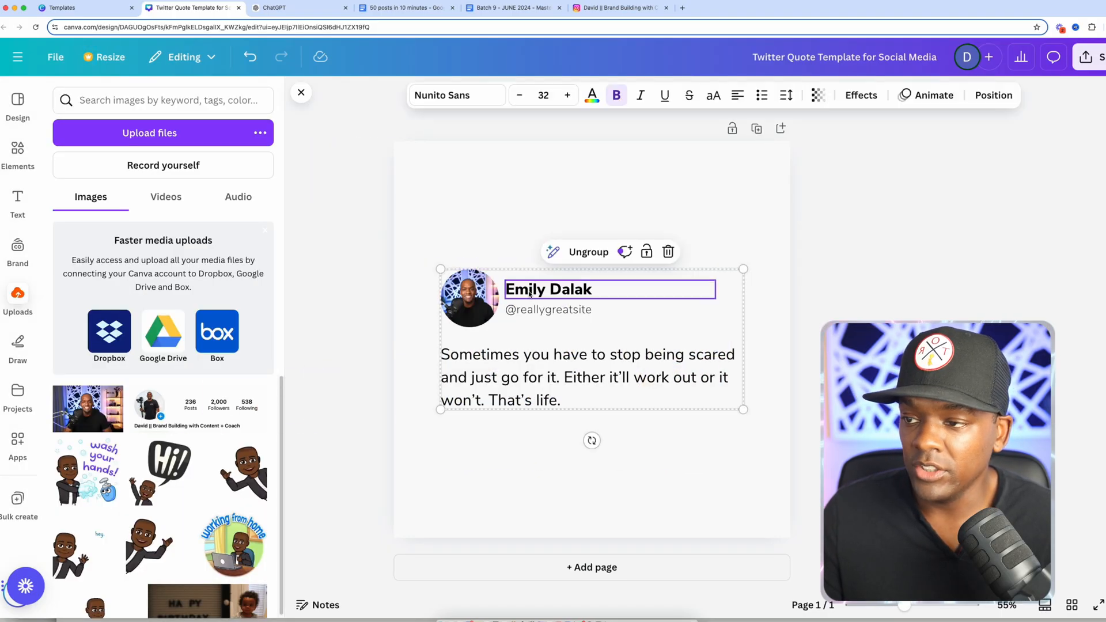
double_click(524, 291)
type("David Duffus")
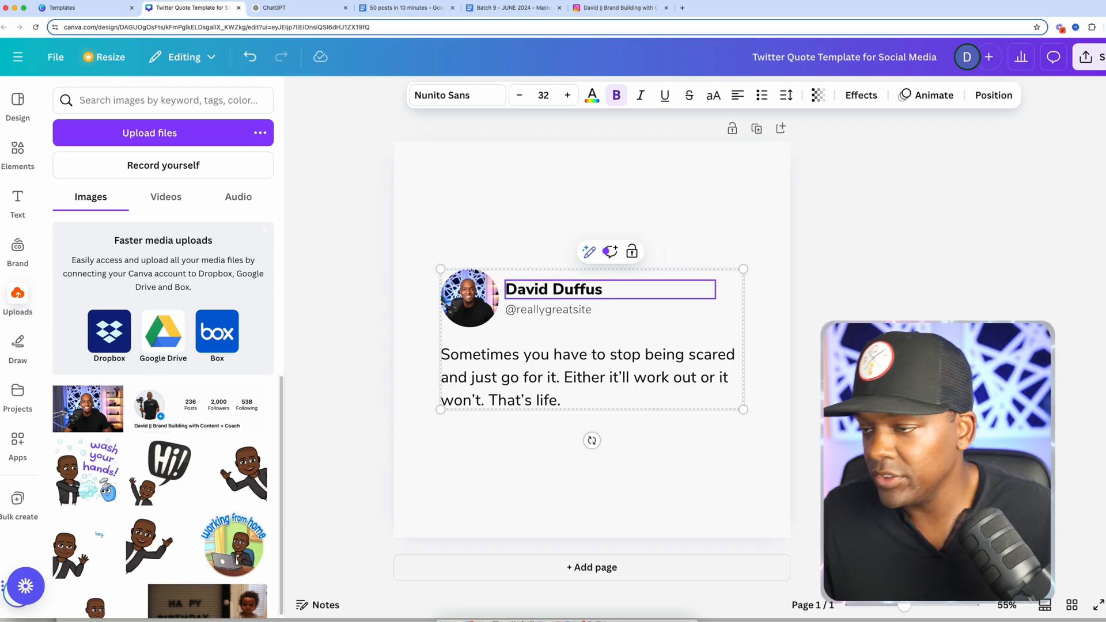
left_click(529, 310)
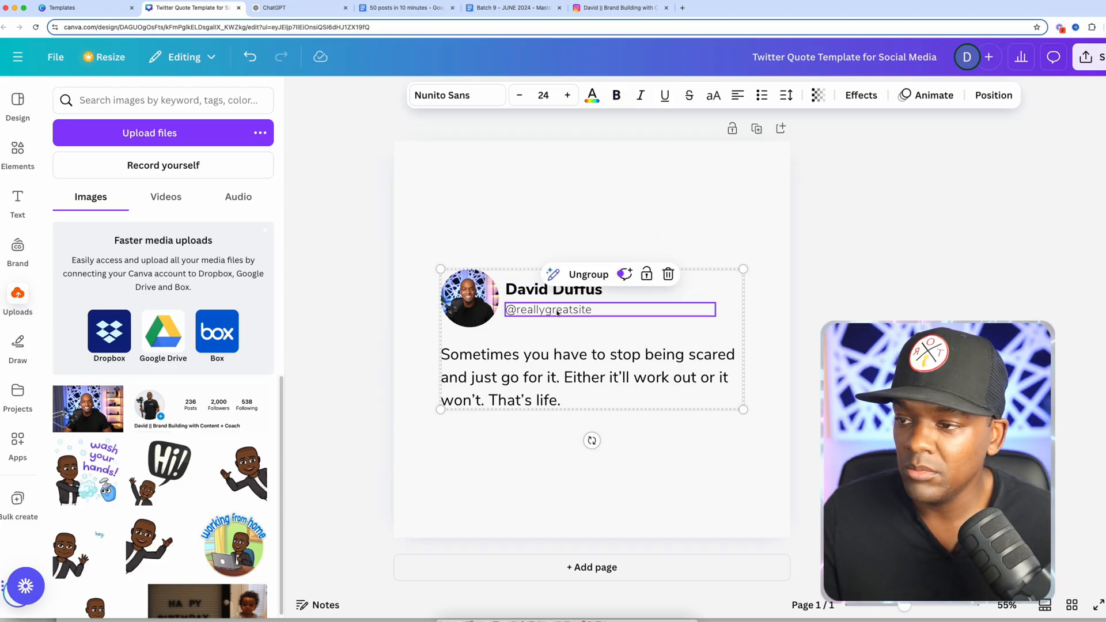
double_click(557, 313)
type("@duffmedia.ca")
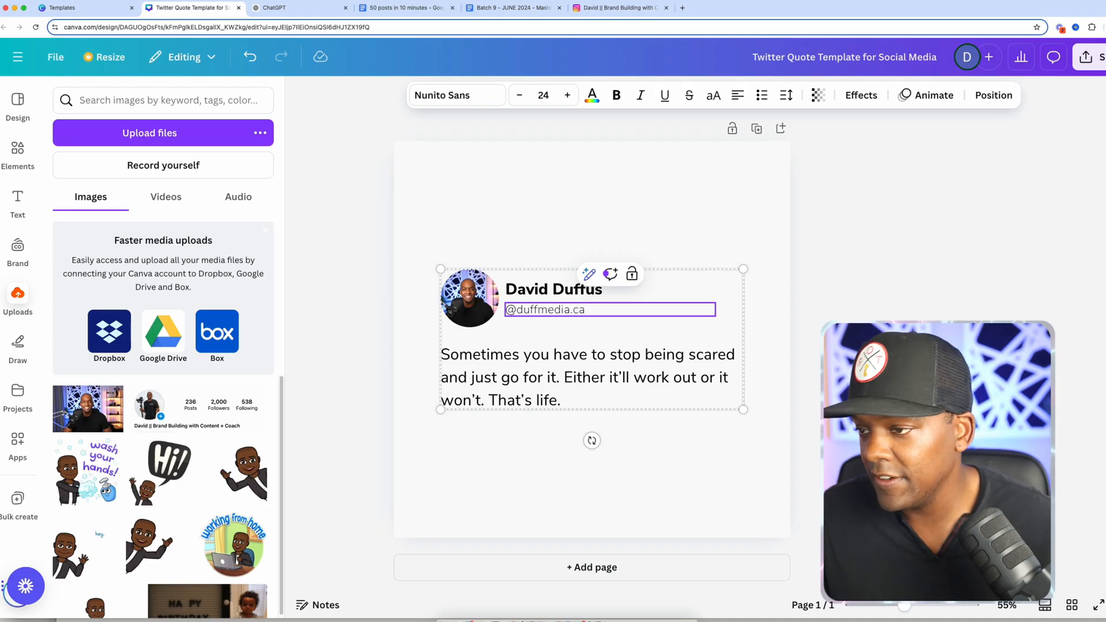
left_click(569, 356)
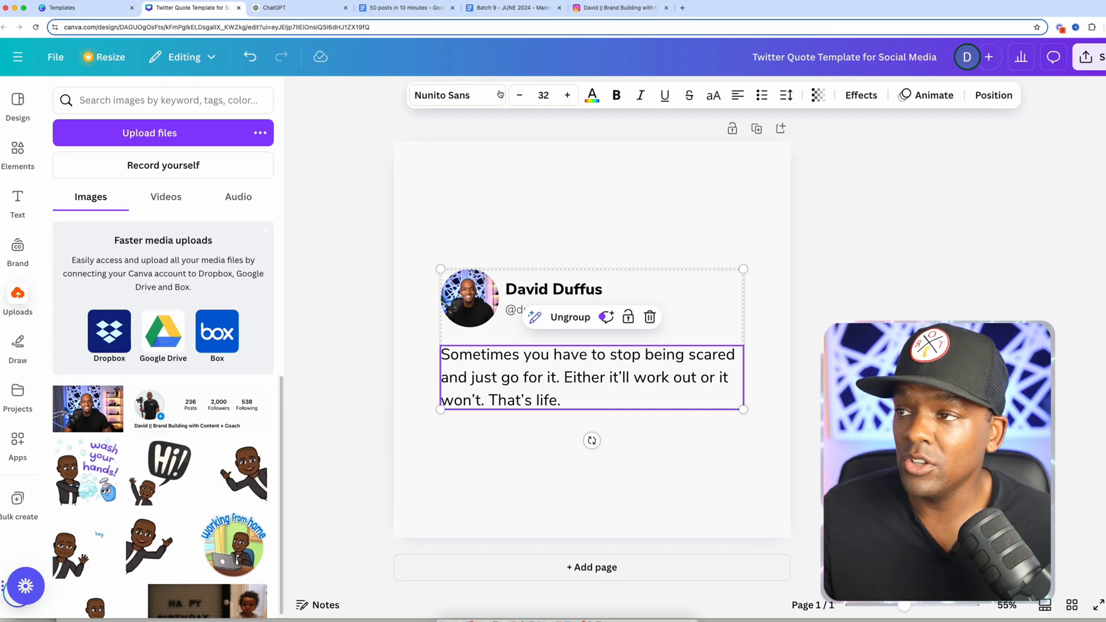
- Switch to the Instagram profile and examine its tweet-style posts, opening the one about balancing work and dad life
left_click(599, 11)
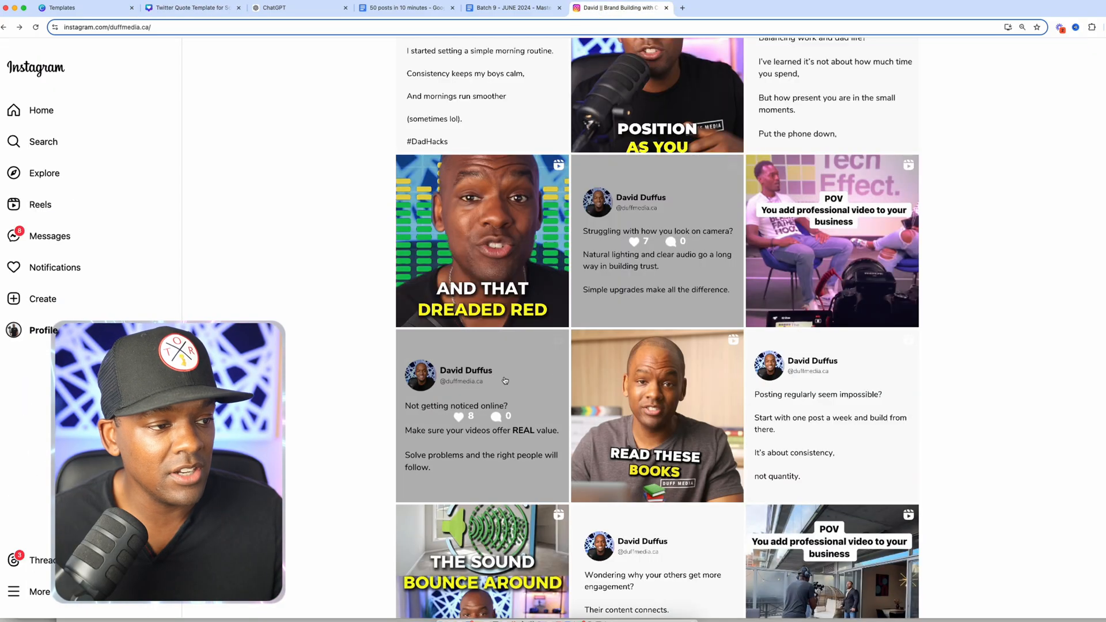
scroll(634, 364, "up", 4)
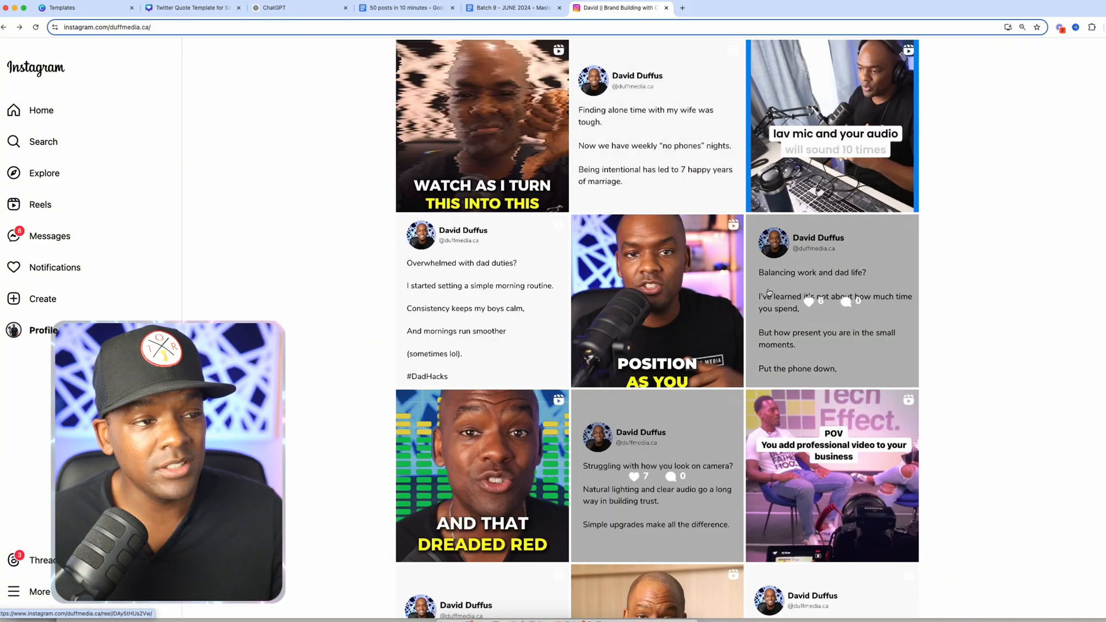
scroll(713, 197, "up", 2)
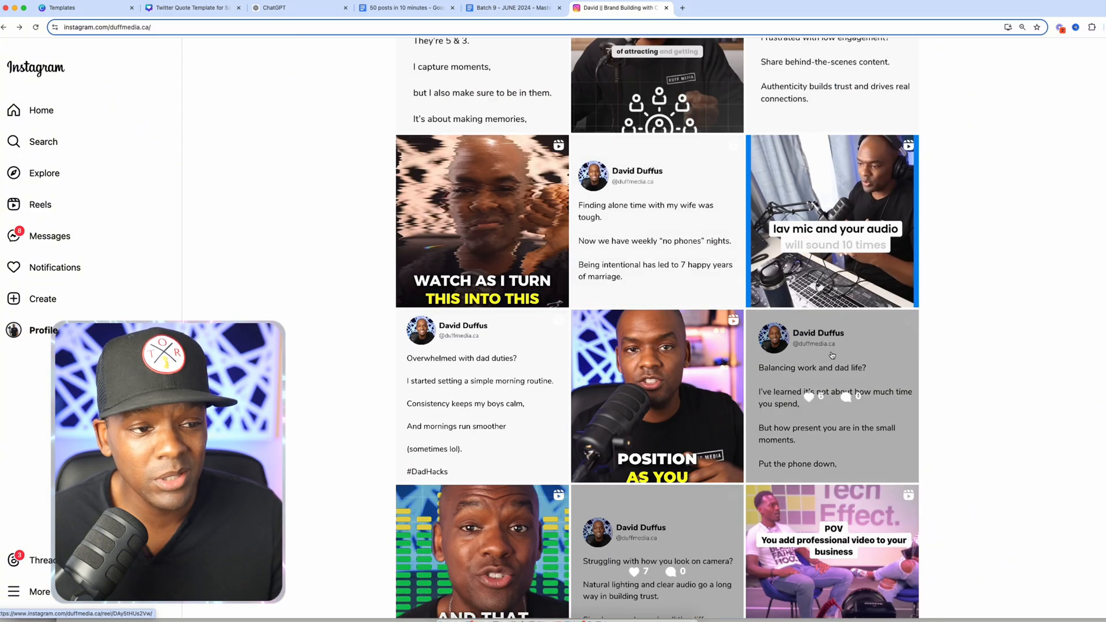
left_click(832, 355)
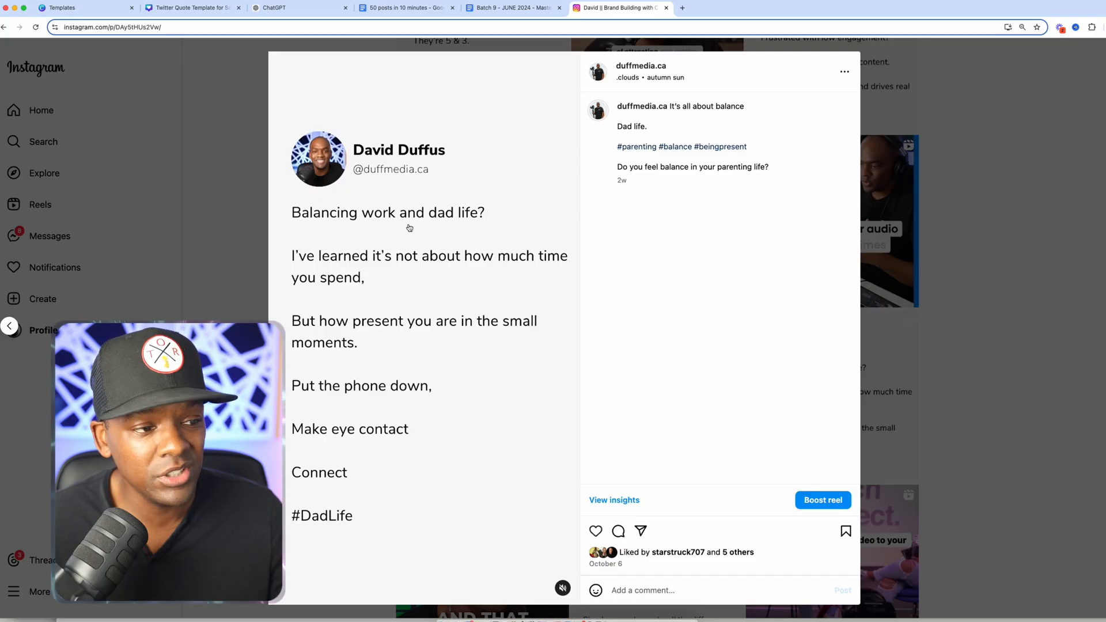
left_click(991, 90)
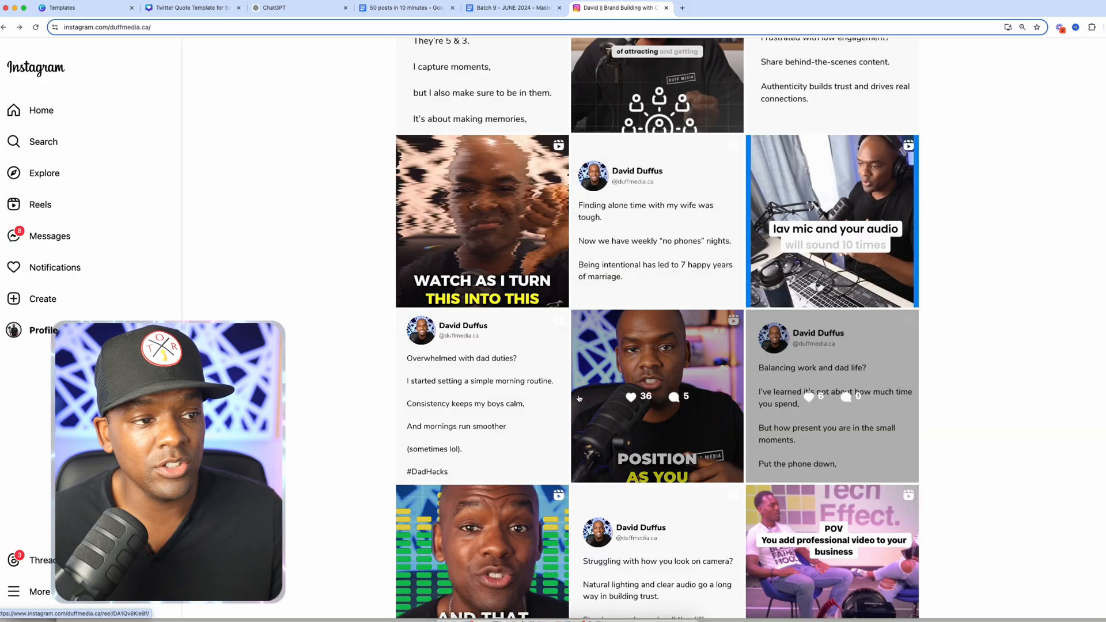
scroll(685, 263, "up", 3)
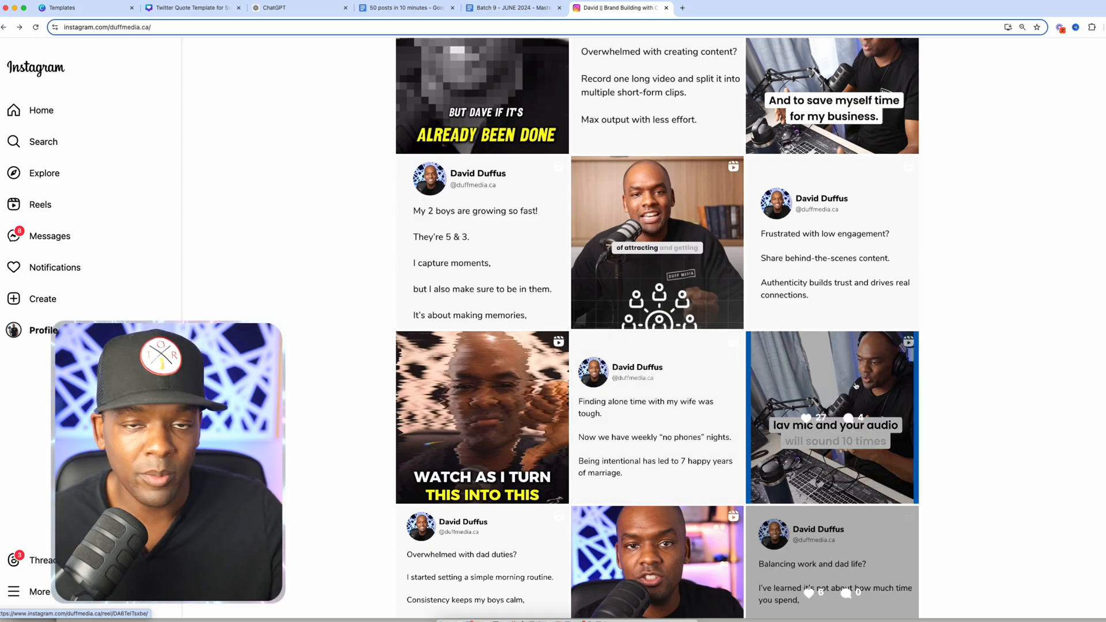
- Switch to ChatGPT, download the generated tweets CSV file and preview its contents
key("super+3")
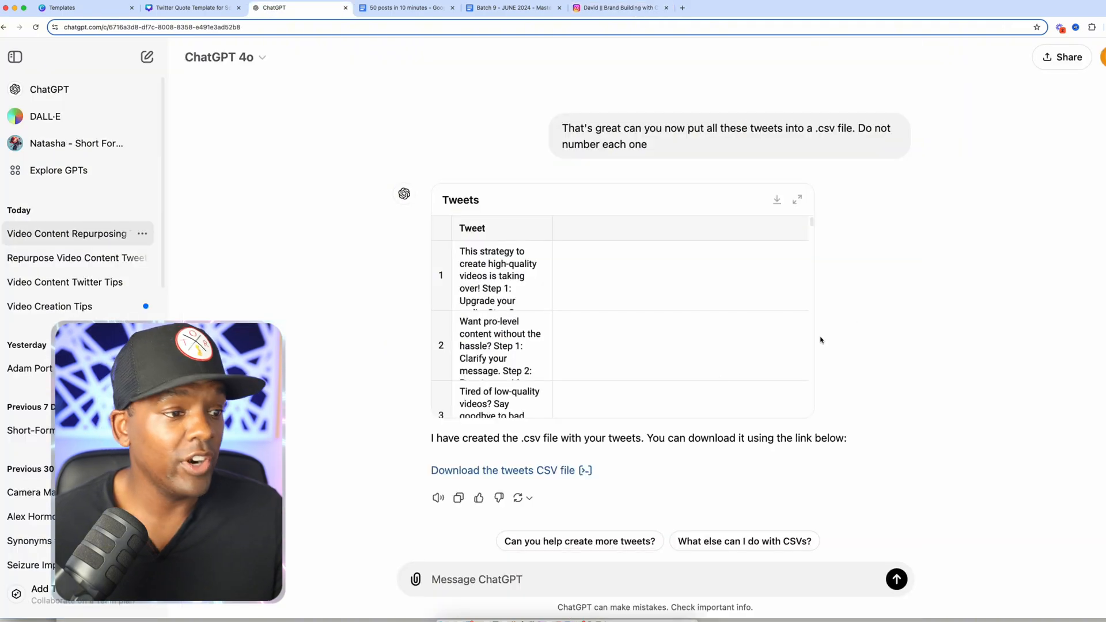
left_click(516, 472)
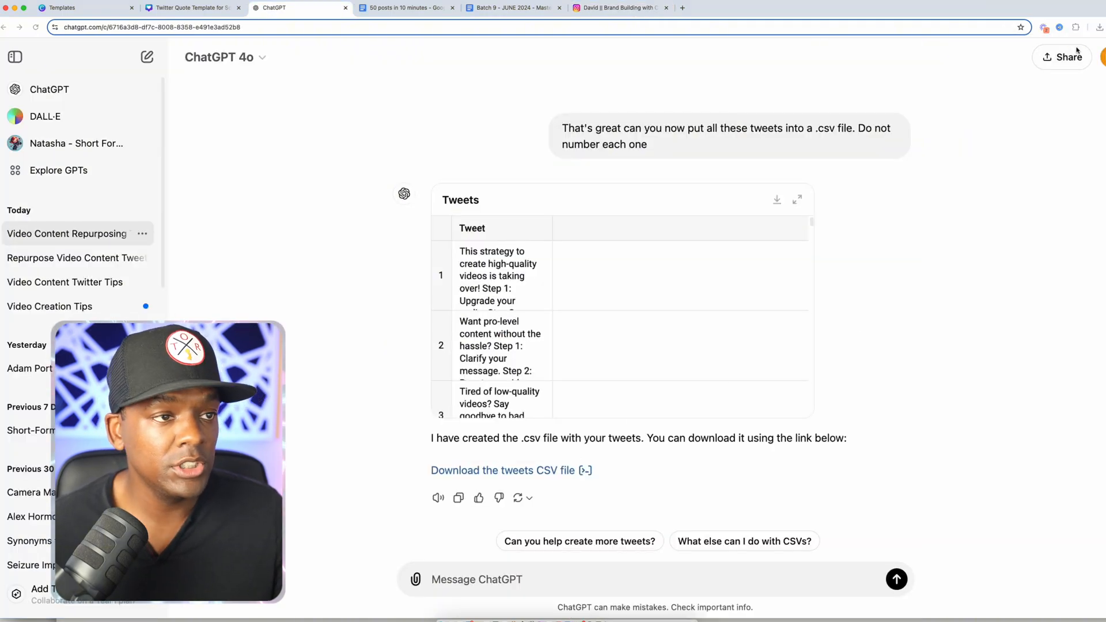
key("super+Tab")
key("space")
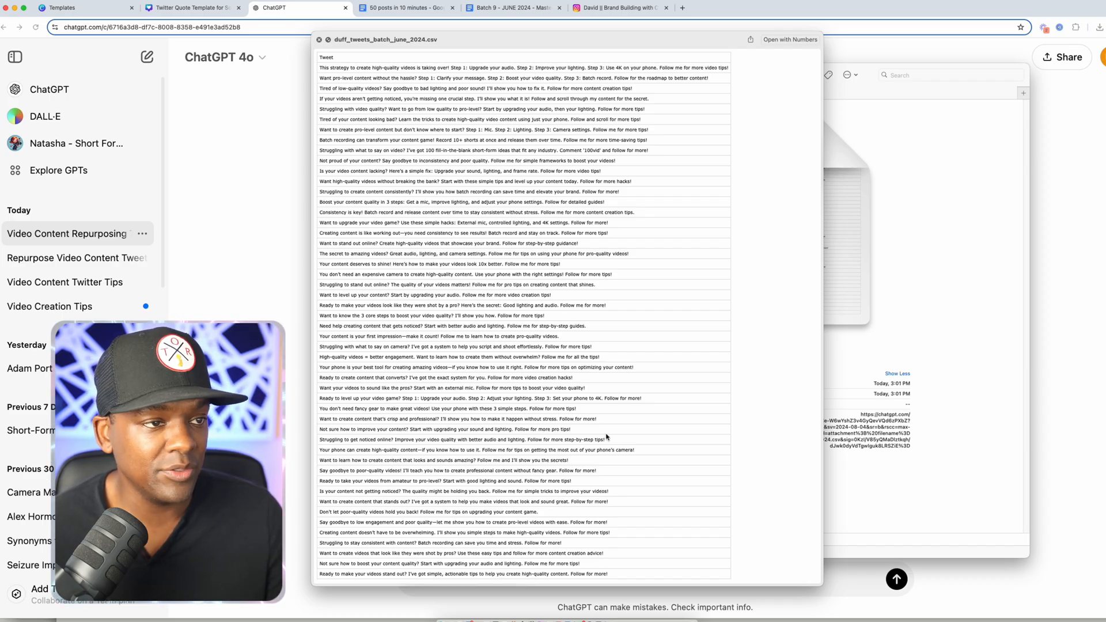
key("super+Tab")
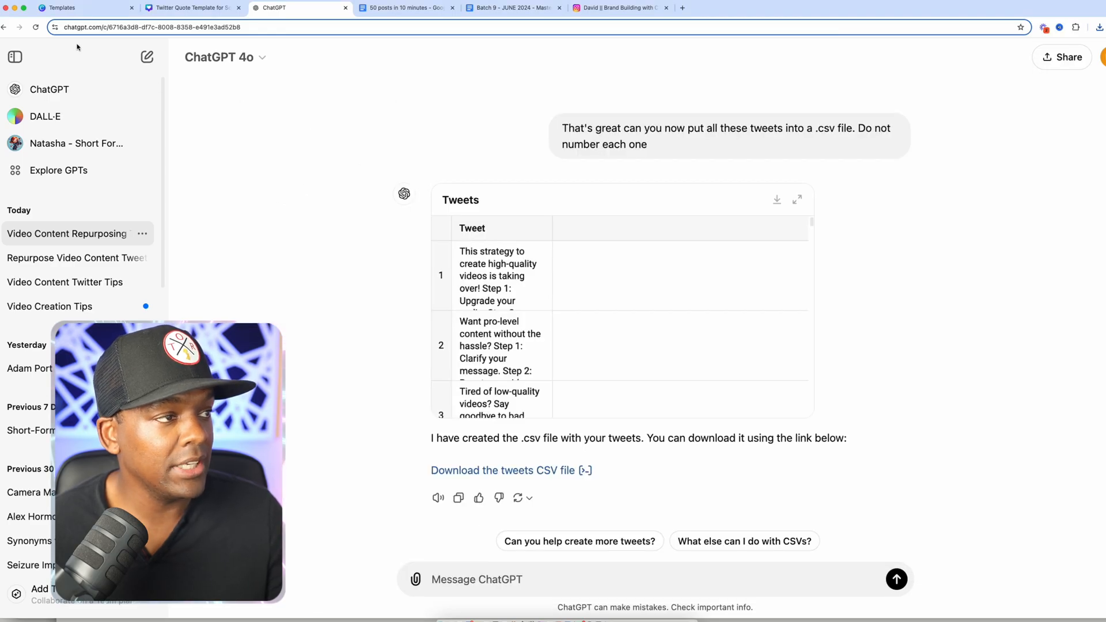
- Return to the Canva template and upload duff_tweets_batch_june_2024.csv as the data source in Bulk create
left_click(187, 8)
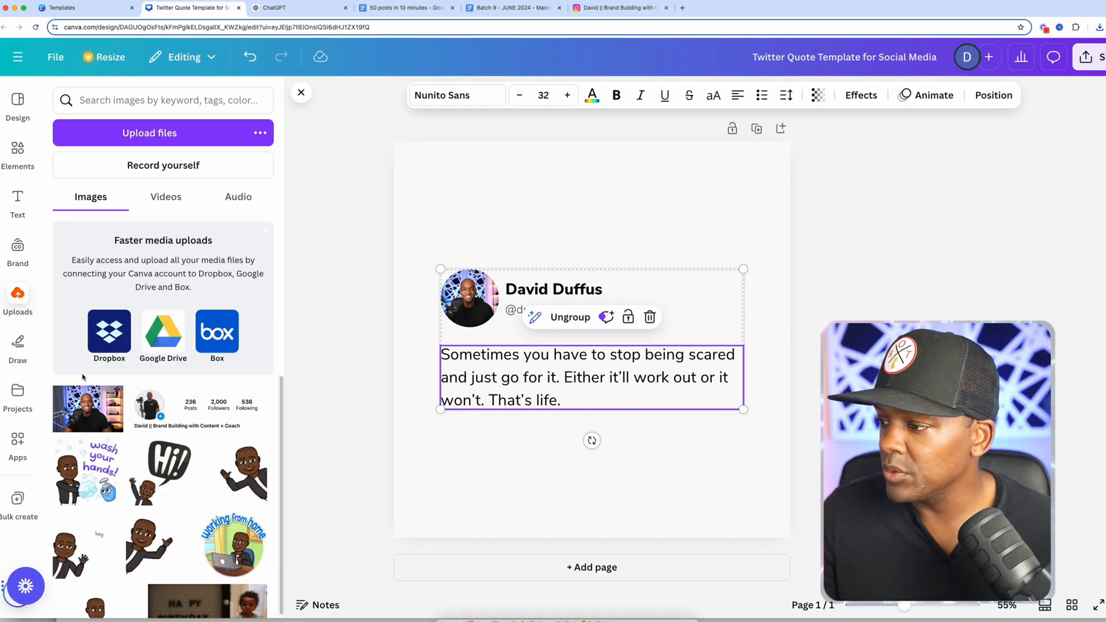
left_click(17, 443)
scroll(163, 403, "down", 5)
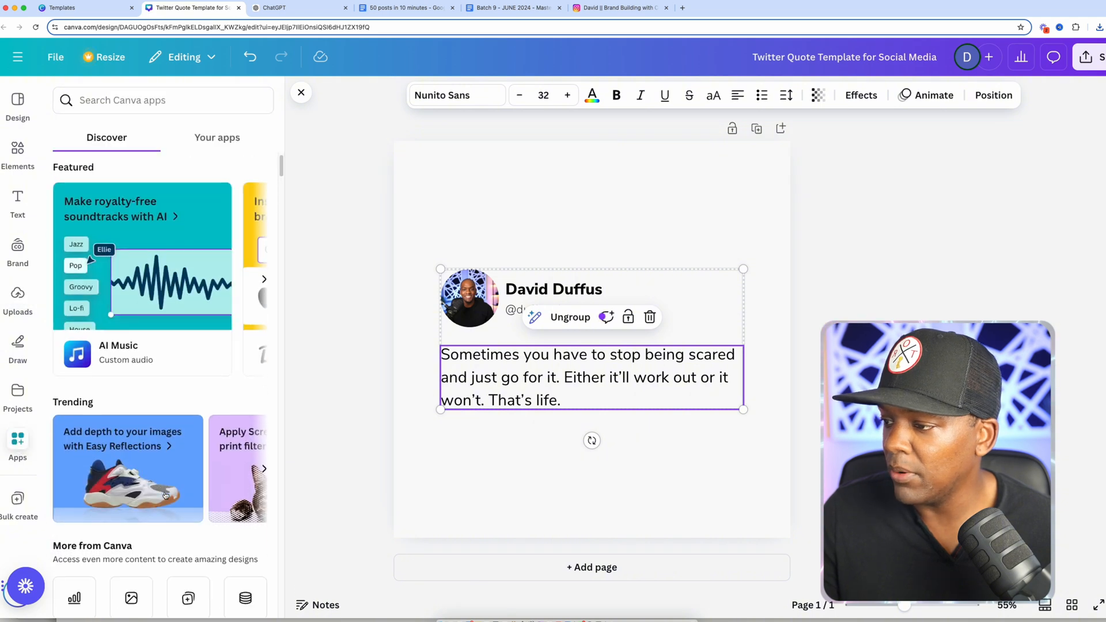
left_click(188, 460)
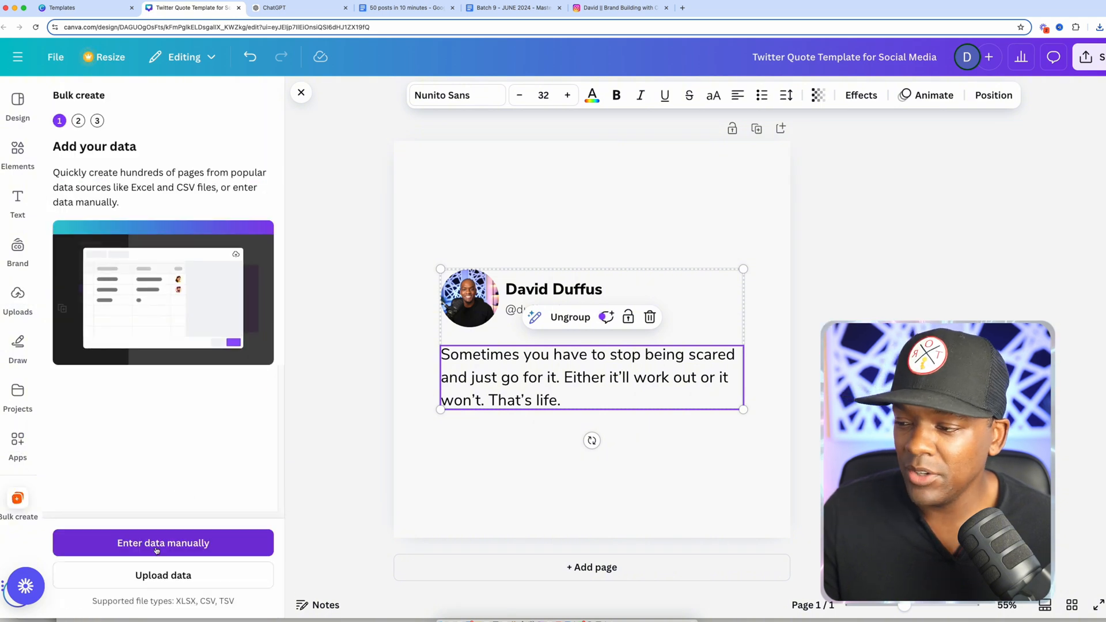
left_click(160, 576)
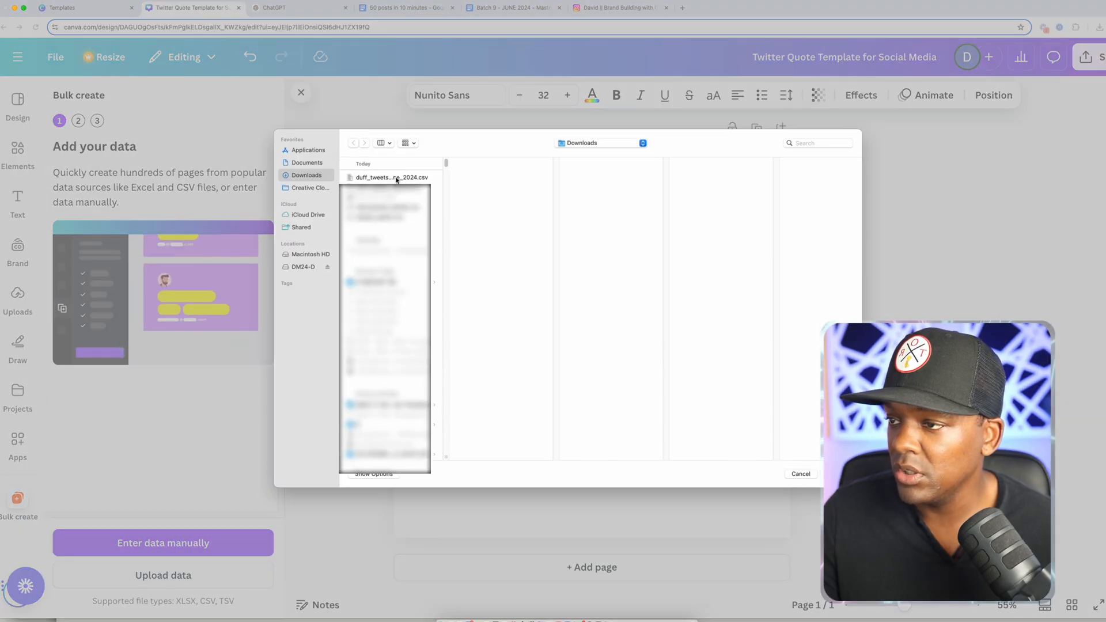
left_click(396, 179)
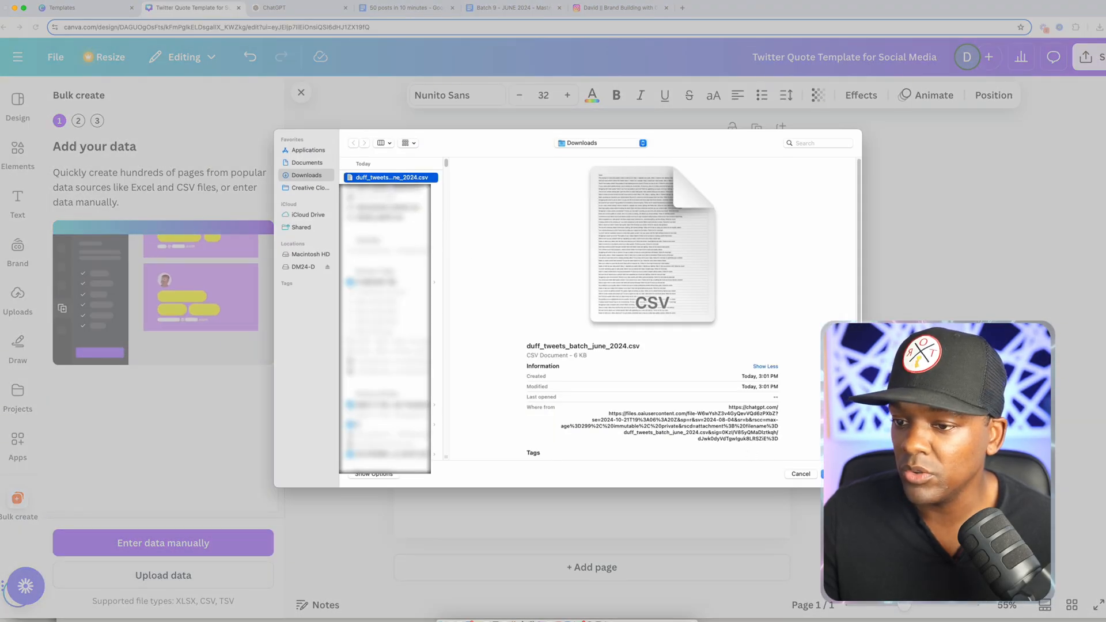
left_click(838, 473)
- Connect the quote text to the Tweet data field and generate 50 designs from all the data rows
right_click(598, 379)
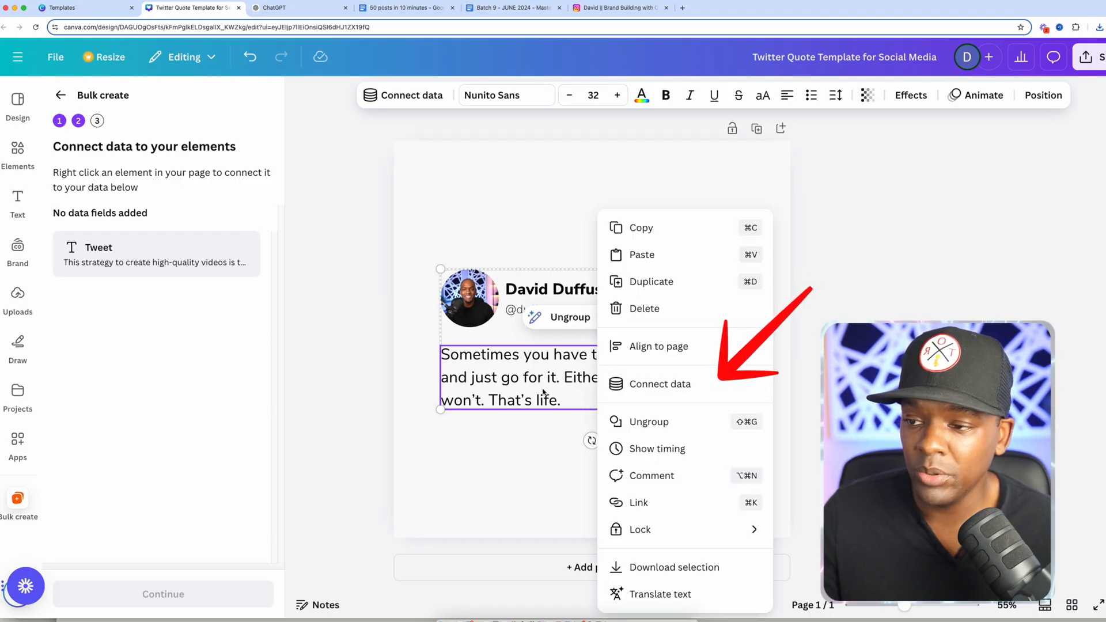
left_click(662, 385)
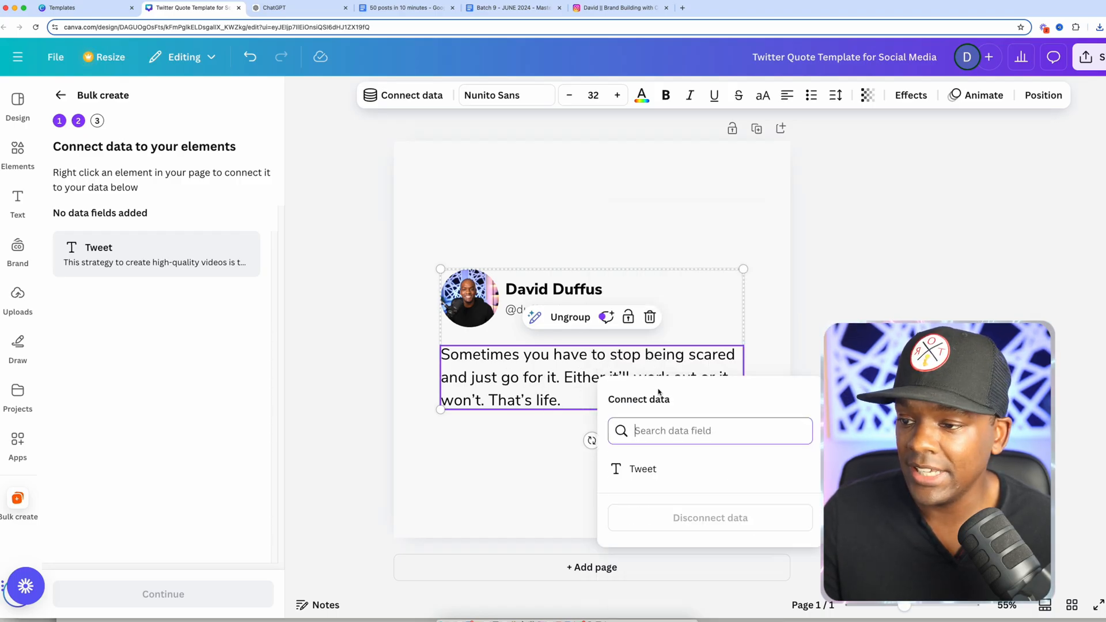
left_click(645, 470)
left_click(163, 594)
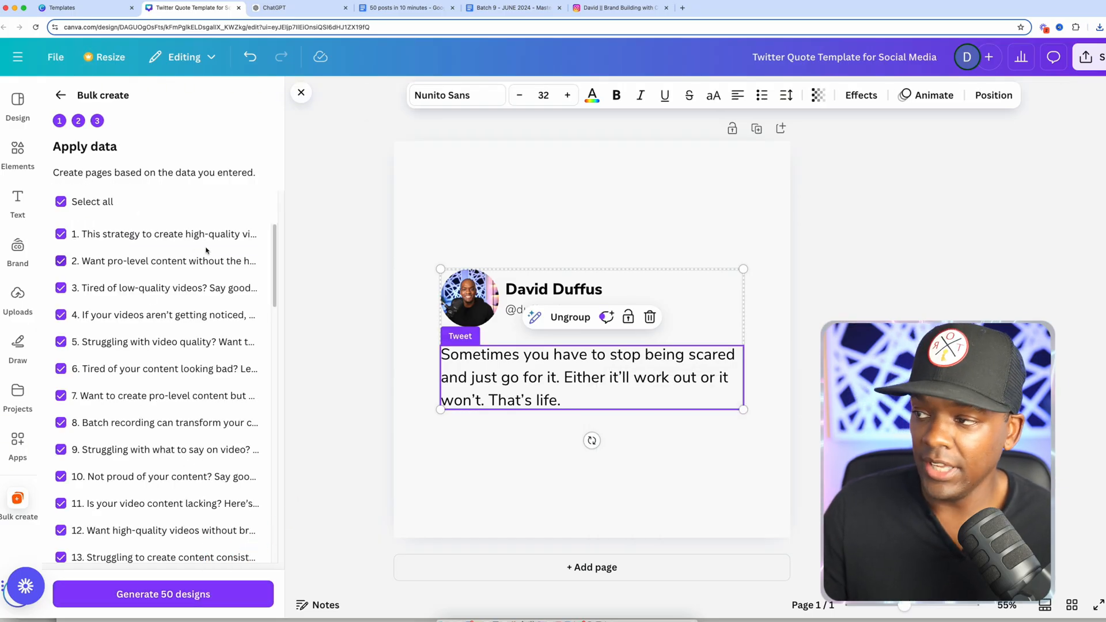
left_click_drag(275, 238, 153, 513)
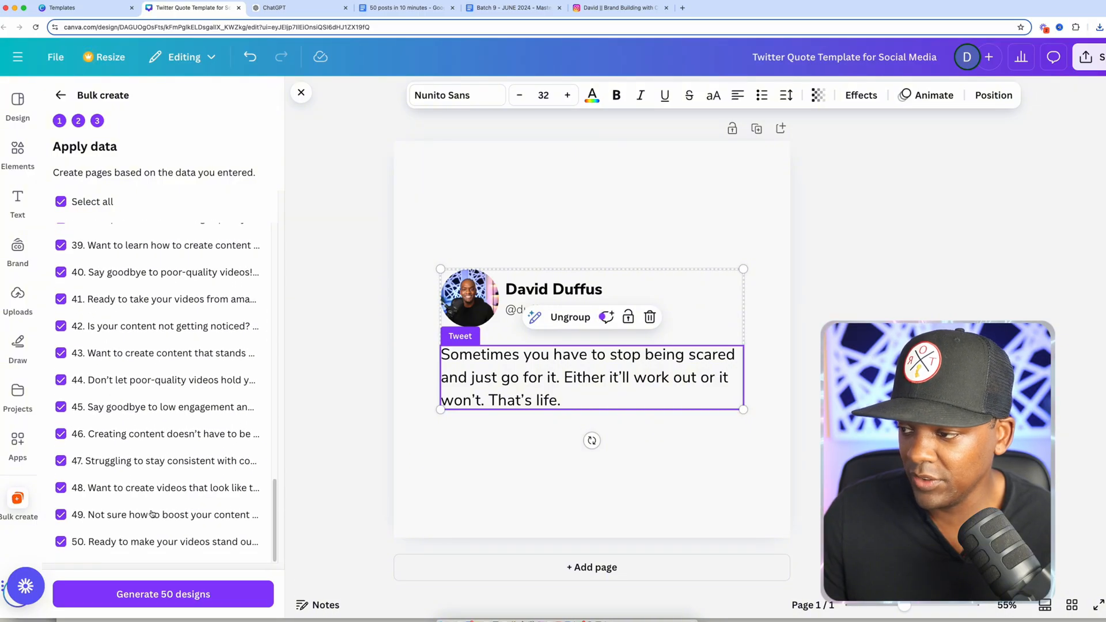
left_click(190, 601)
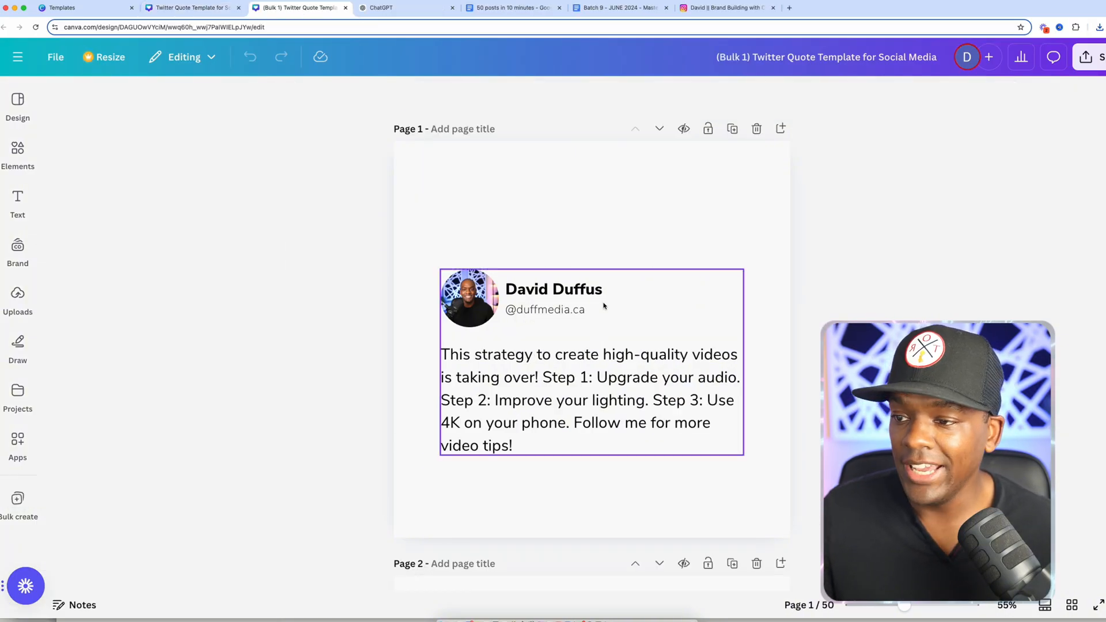
- Look through the generated pages and move page 1's tweet group up to the vertical center of the page
scroll(758, 323, "down", 5)
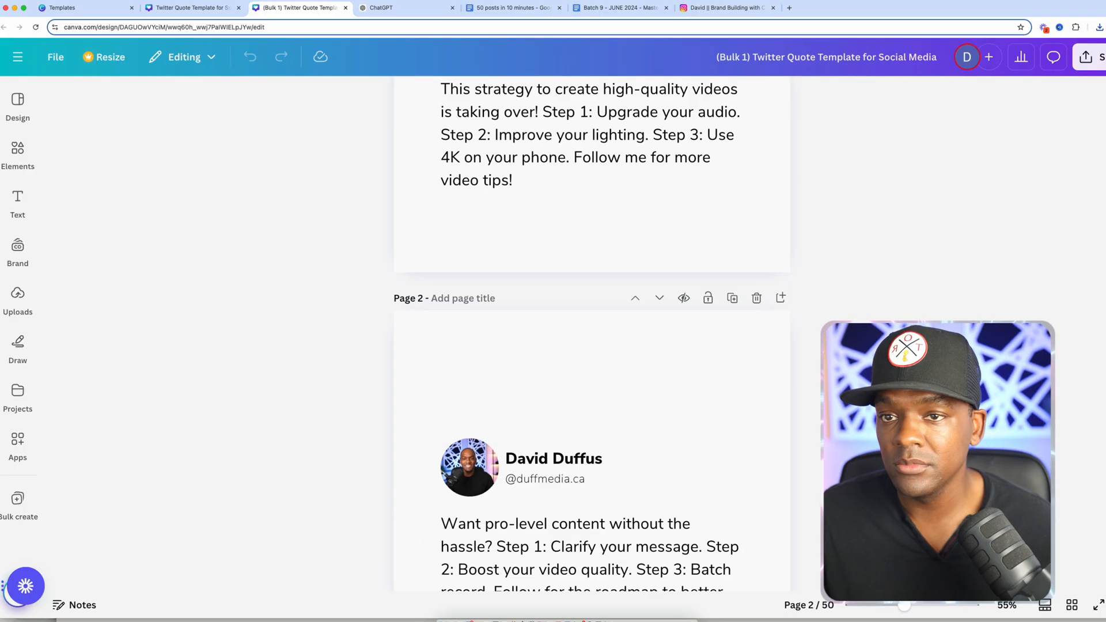
scroll(591, 334, "down", 20)
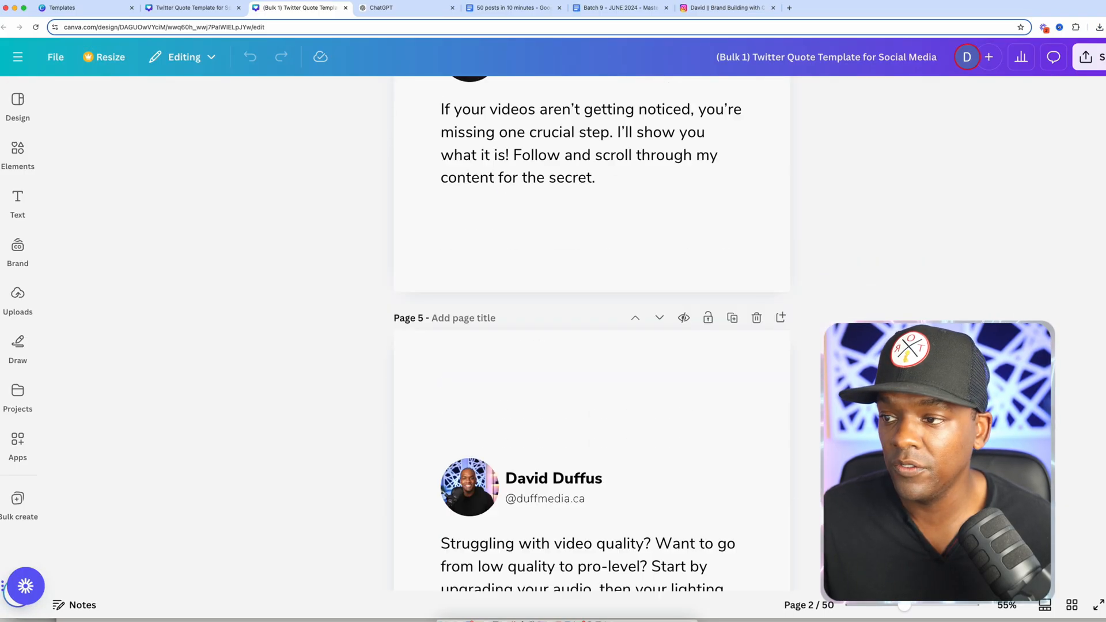
left_click_drag(1093, 248, 1078, 97)
left_click(633, 313)
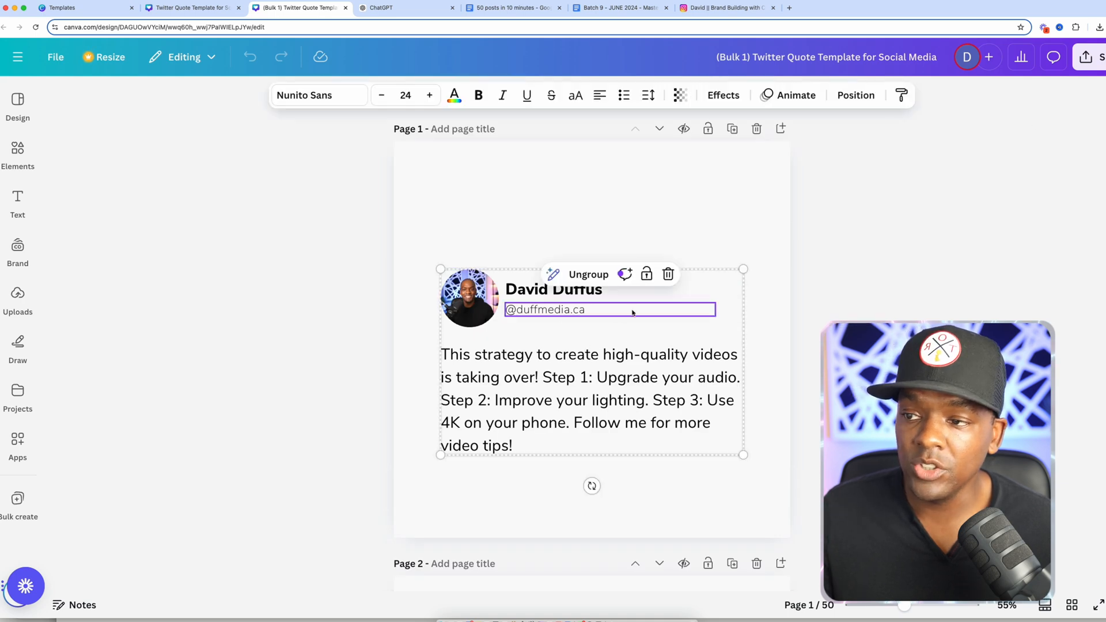
left_click_drag(634, 343, 633, 320)
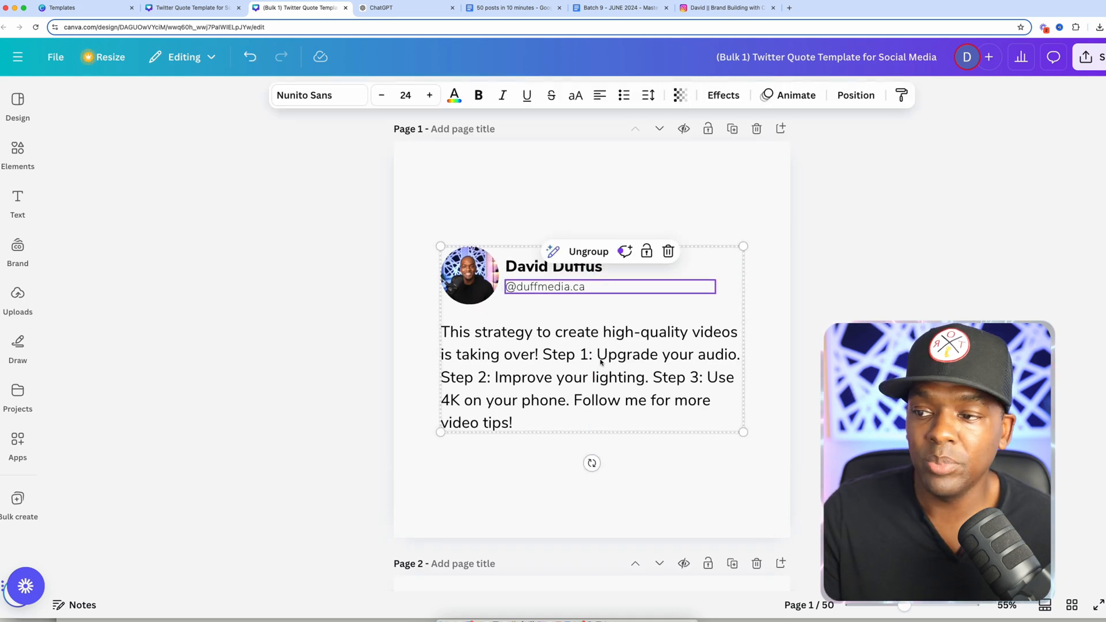
- Break page 1's tweet text into separate lines beginning at "Step 1", "Step 2", "Step 3" and "Follow me", without leading spaces
double_click(553, 358)
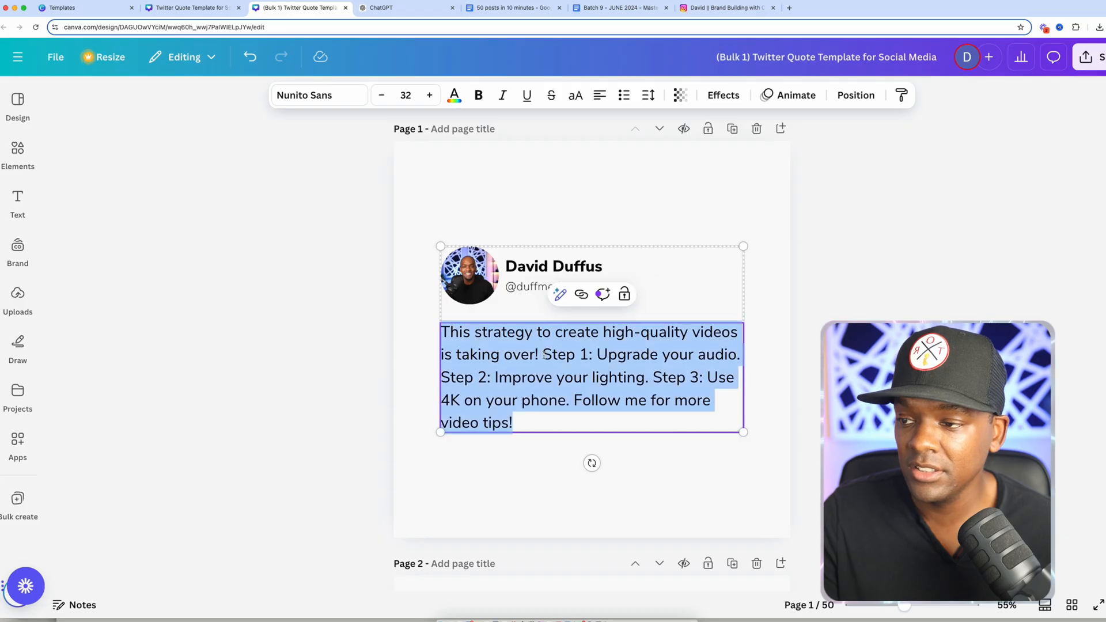
left_click(543, 356)
key("Return")
left_click(639, 376)
key("Return")
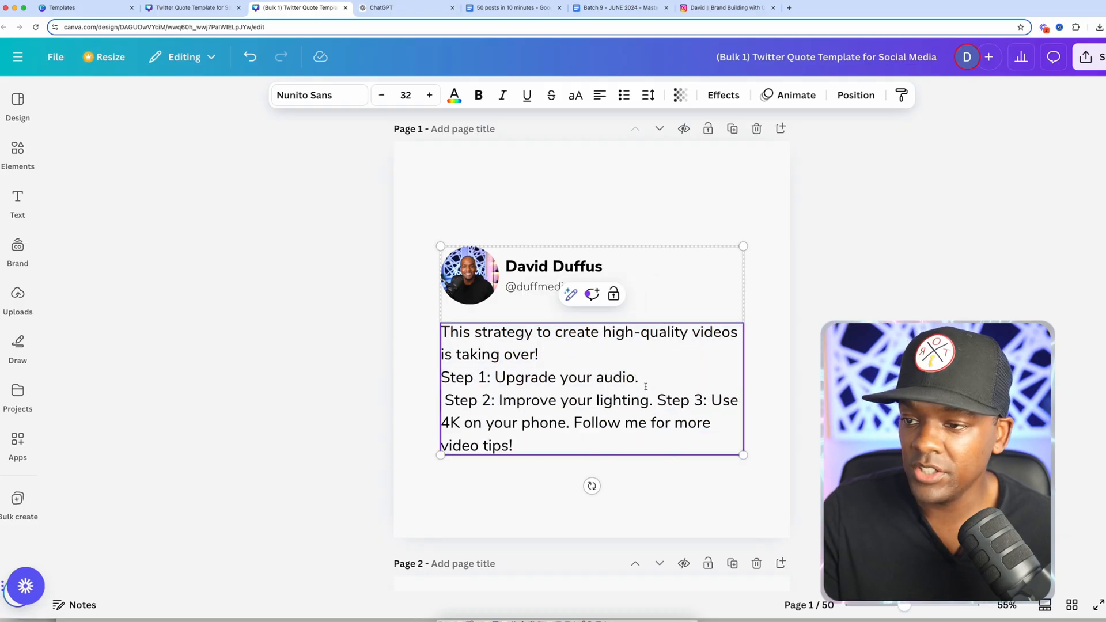
key("Delete")
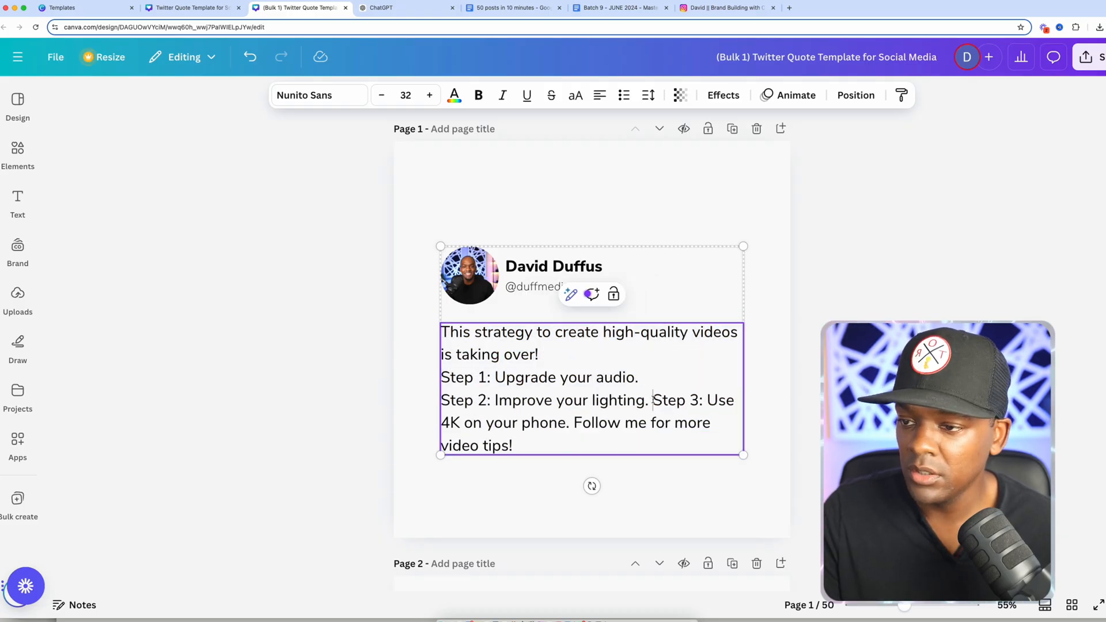
left_click(652, 399)
key("Return")
left_click(721, 420)
key("Return")
- Recenter the reformatted tweet group vertically on page 1 and deselect it
scroll(564, 305, "down", 2)
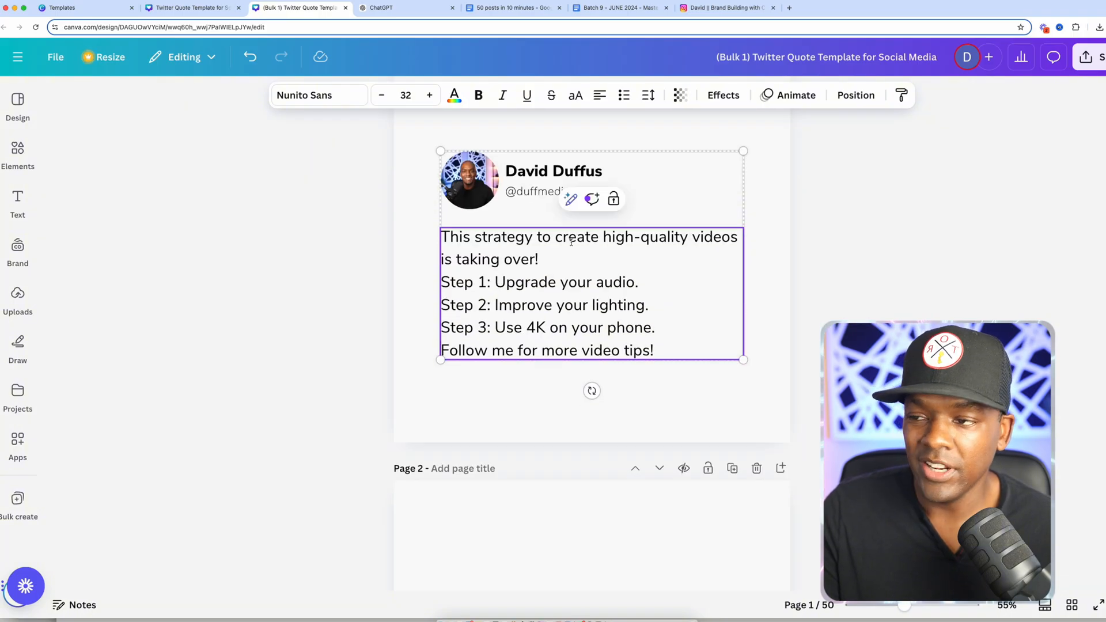
scroll(641, 162, "up", 2)
left_click_drag(656, 231, 654, 234)
left_click(717, 211)
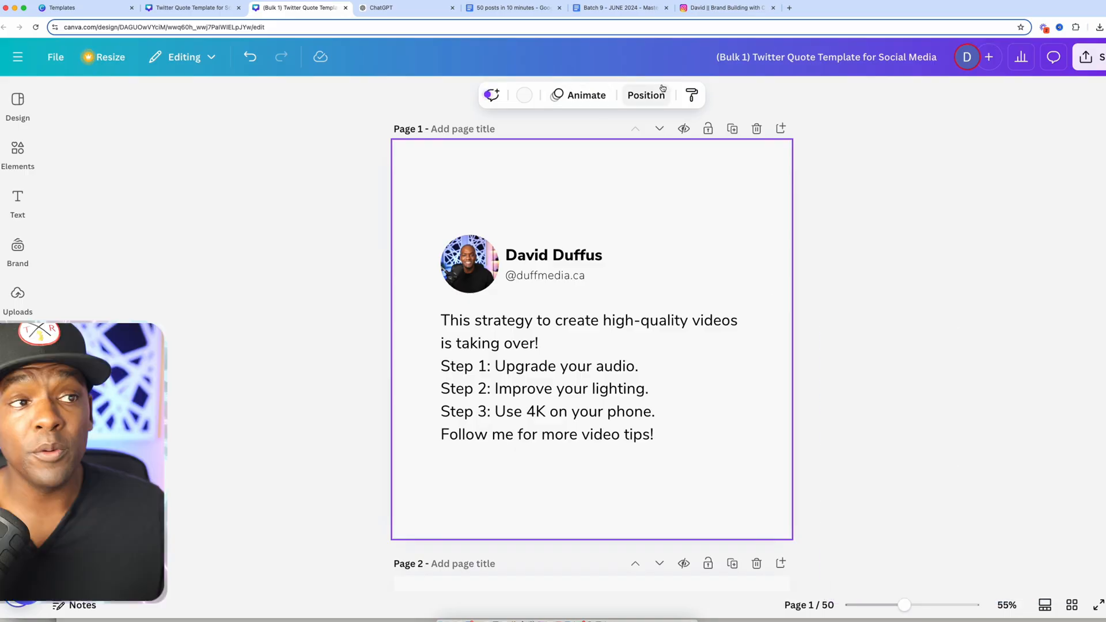
- Switch to the Instagram profile and review how tweet-style posts alternate with videos in the grid
left_click(737, 12)
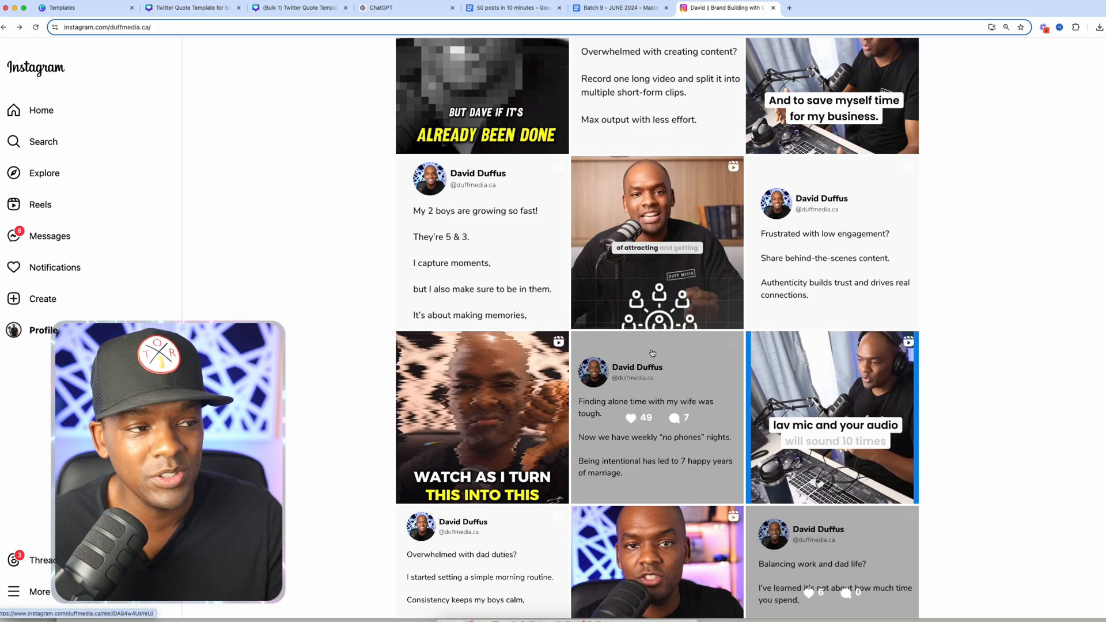
scroll(609, 377, "up", 6)
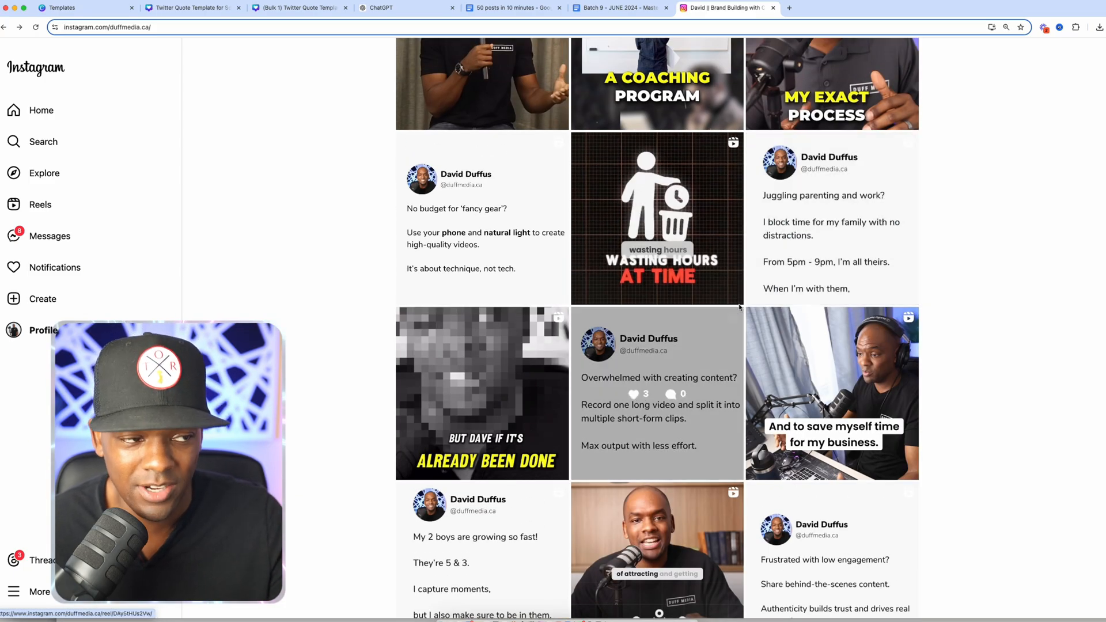
- Look further through the Instagram grid to examine the mix of tweet-style posts and videos, ending at the newest posts
scroll(654, 363, "down", 3)
scroll(654, 362, "down", 4)
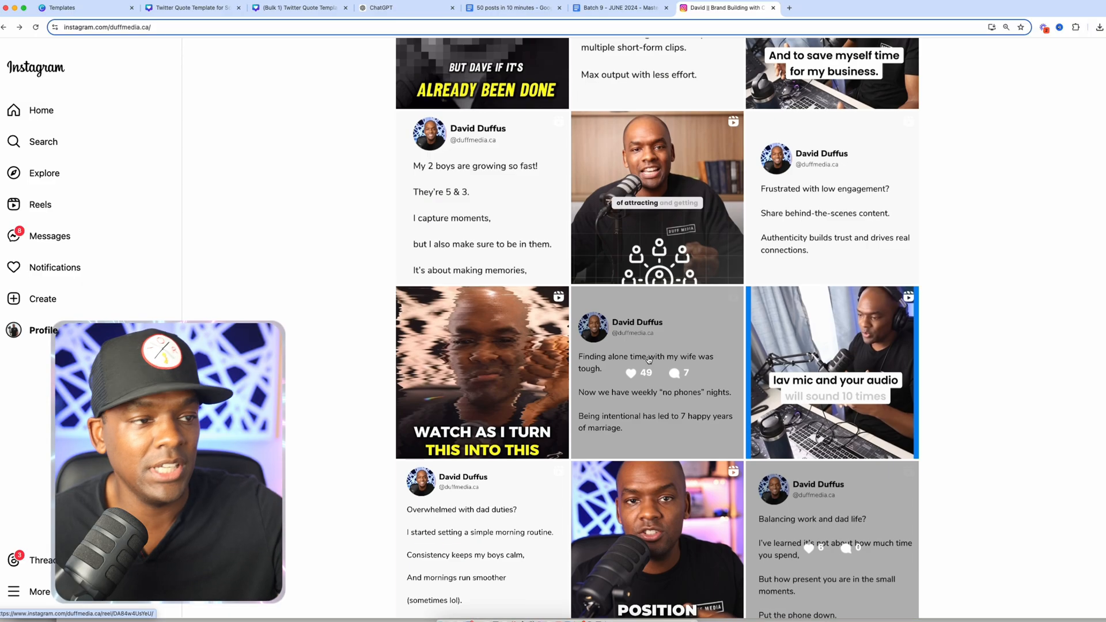
scroll(633, 309, "down", 9)
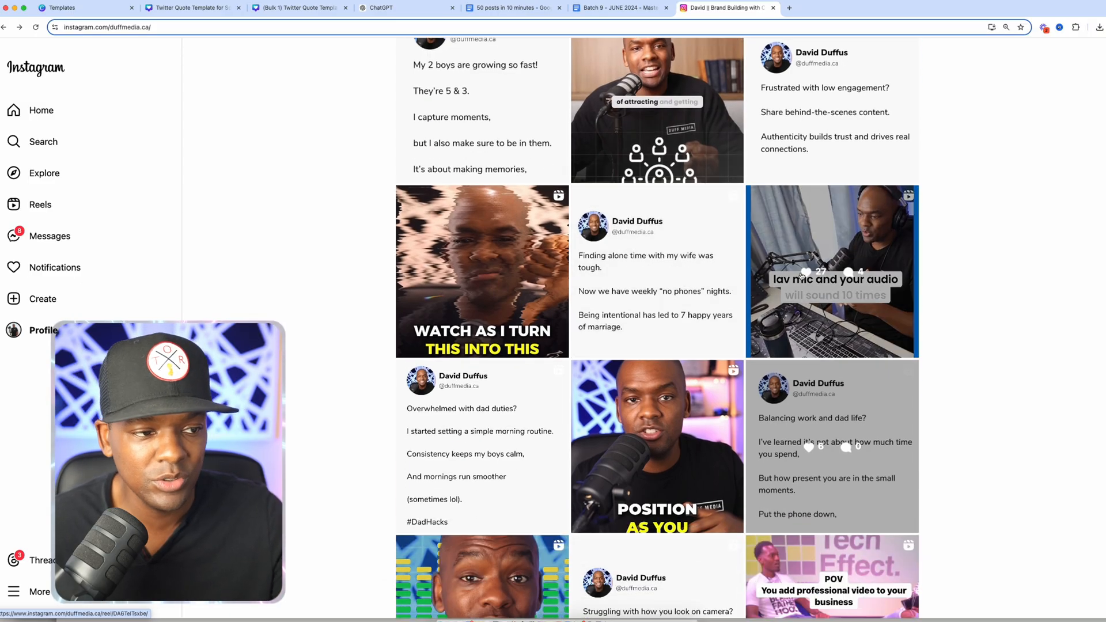
scroll(672, 418, "up", 15)
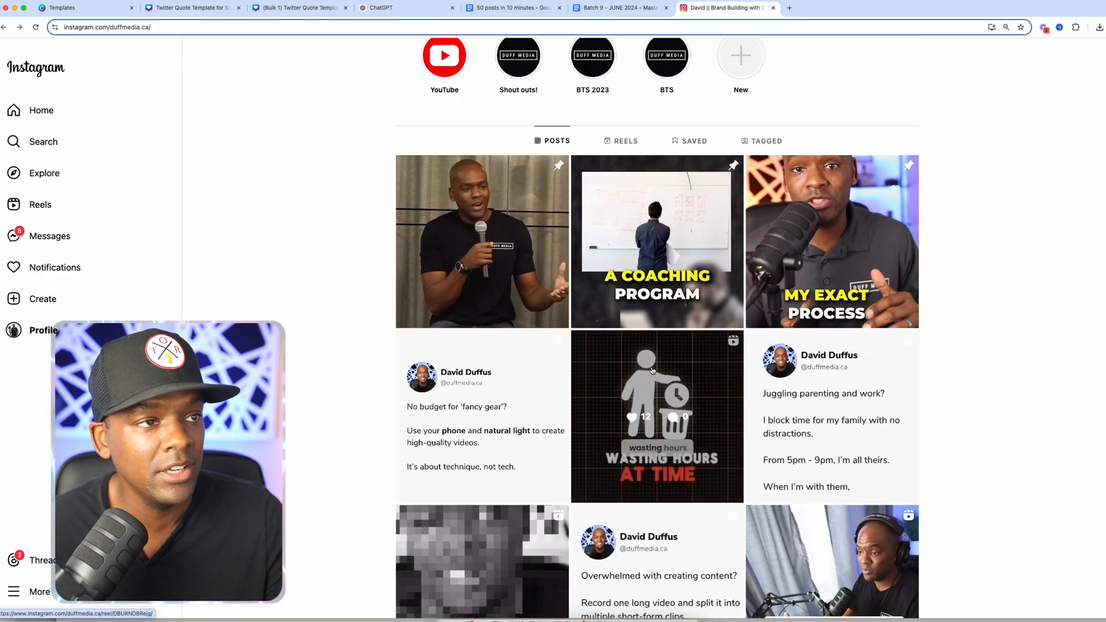
- Switch back to the bulk-created Twitter quote design in Canva and search its elements for "backgrounds"
left_click(326, 13)
left_click(18, 154)
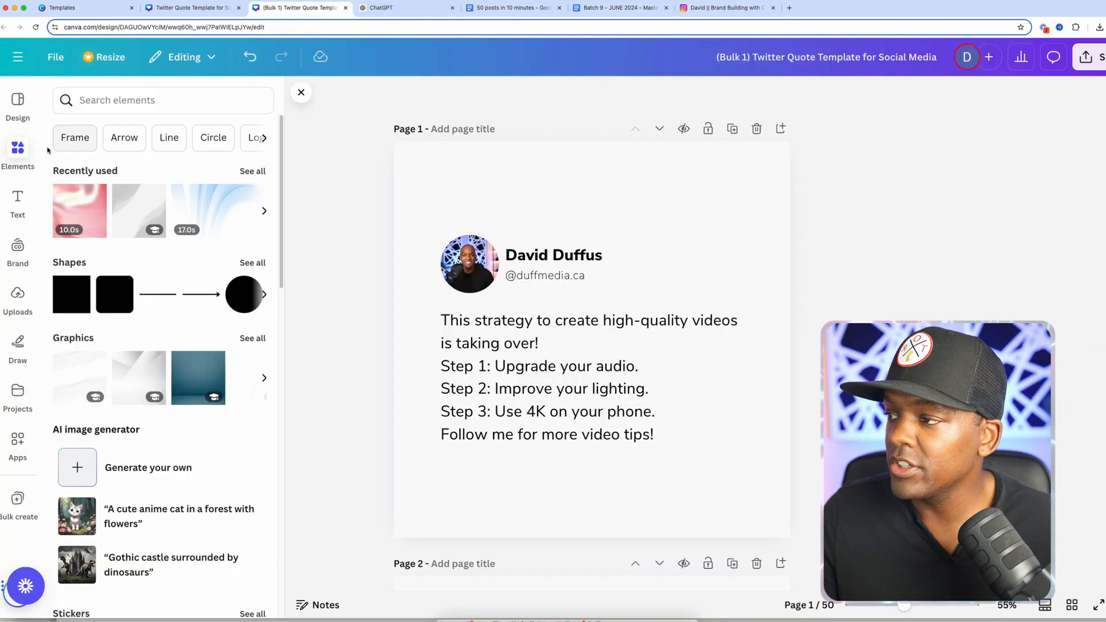
left_click(163, 100)
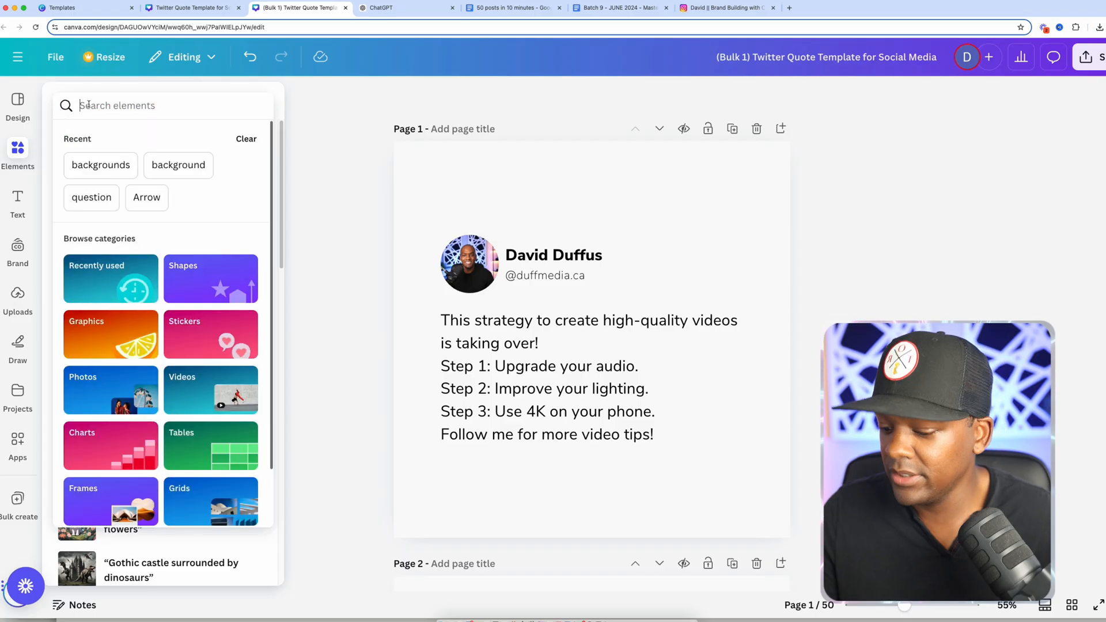
type("b")
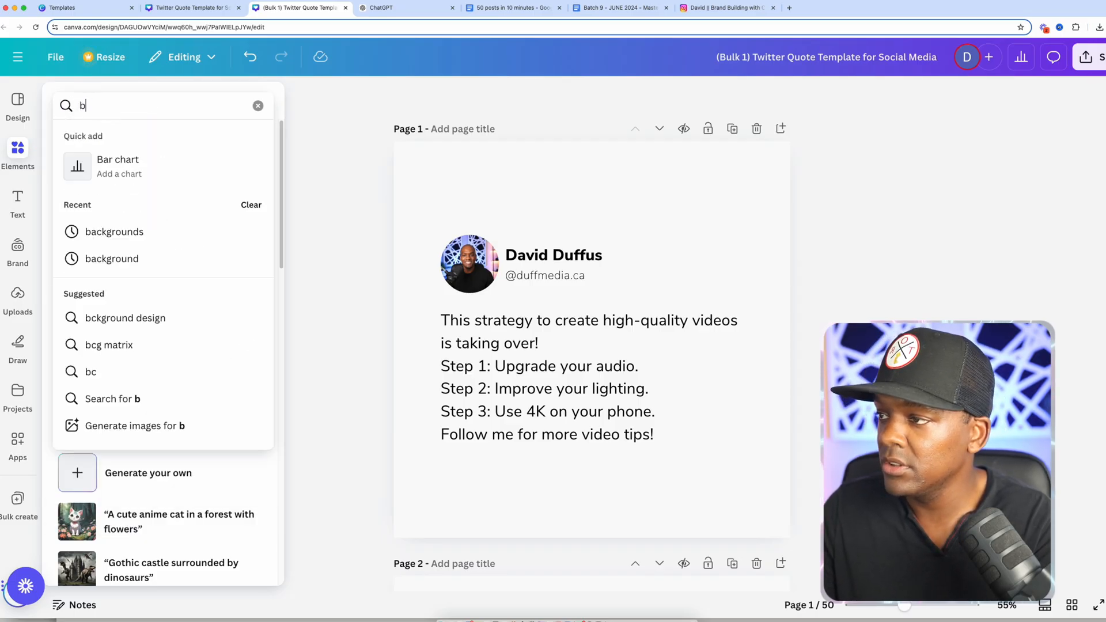
type("ackgrounds")
key("Return")
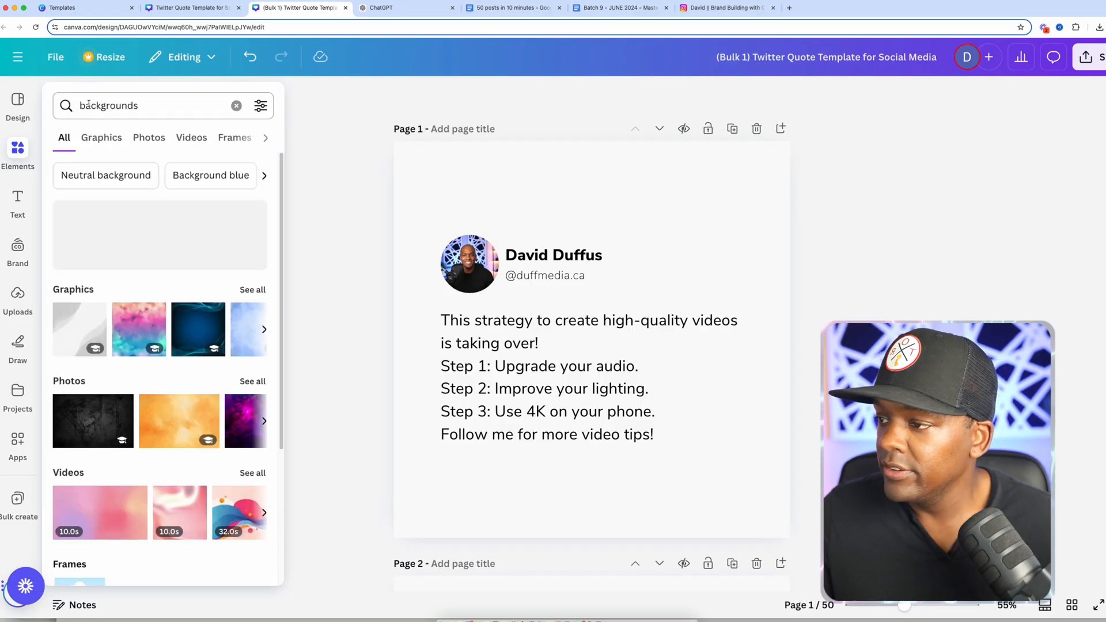
- Add the grey wavy background graphic to page 1 and send it behind the tweet
left_click(75, 327)
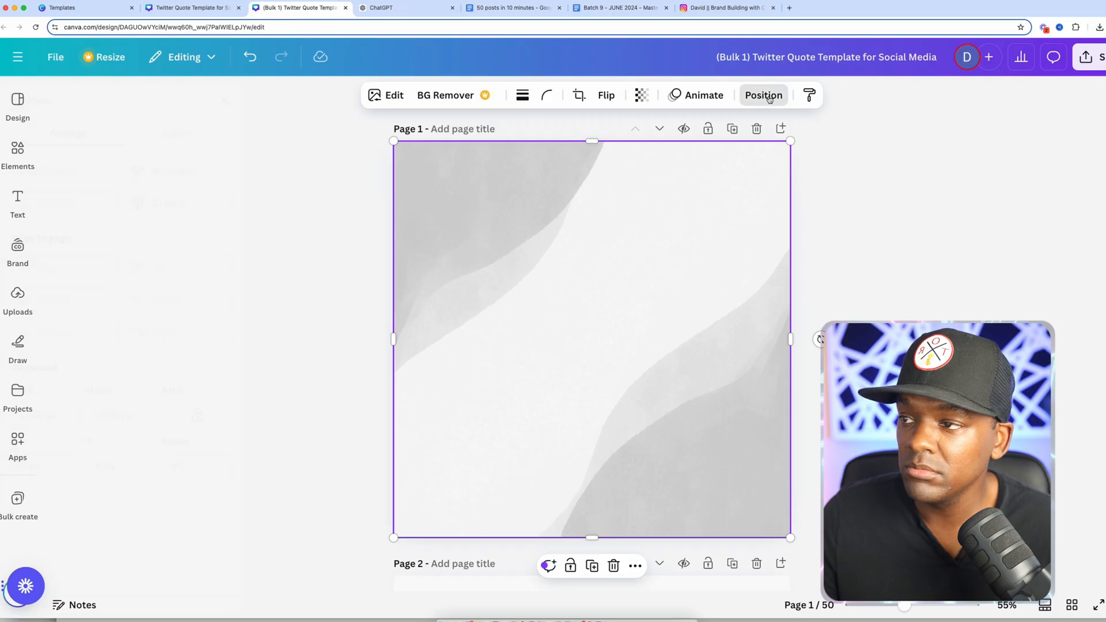
left_click(761, 95)
left_click(229, 172)
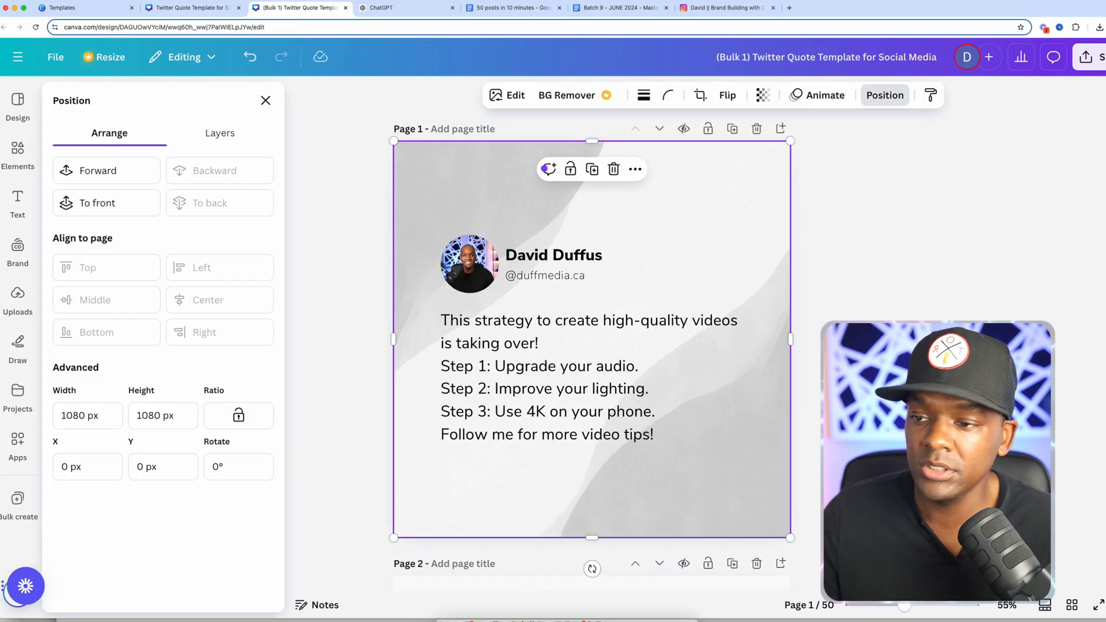
left_click(17, 345)
left_click(17, 204)
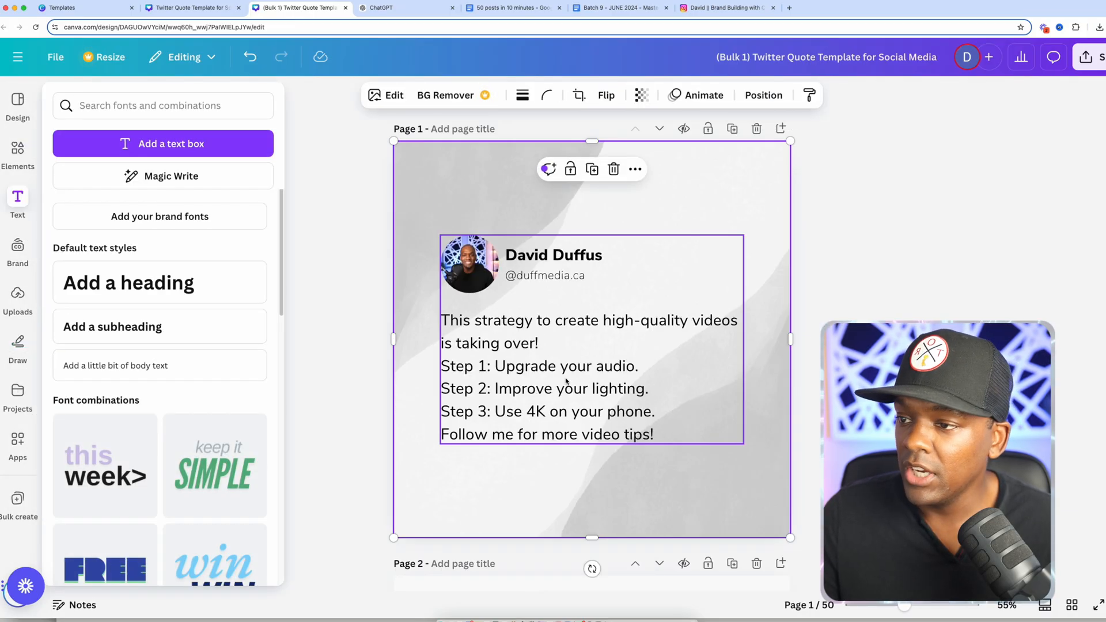
- Fill page 2 with the blue watercolor background graphic and send it behind the tweet
scroll(660, 393, "down", 6)
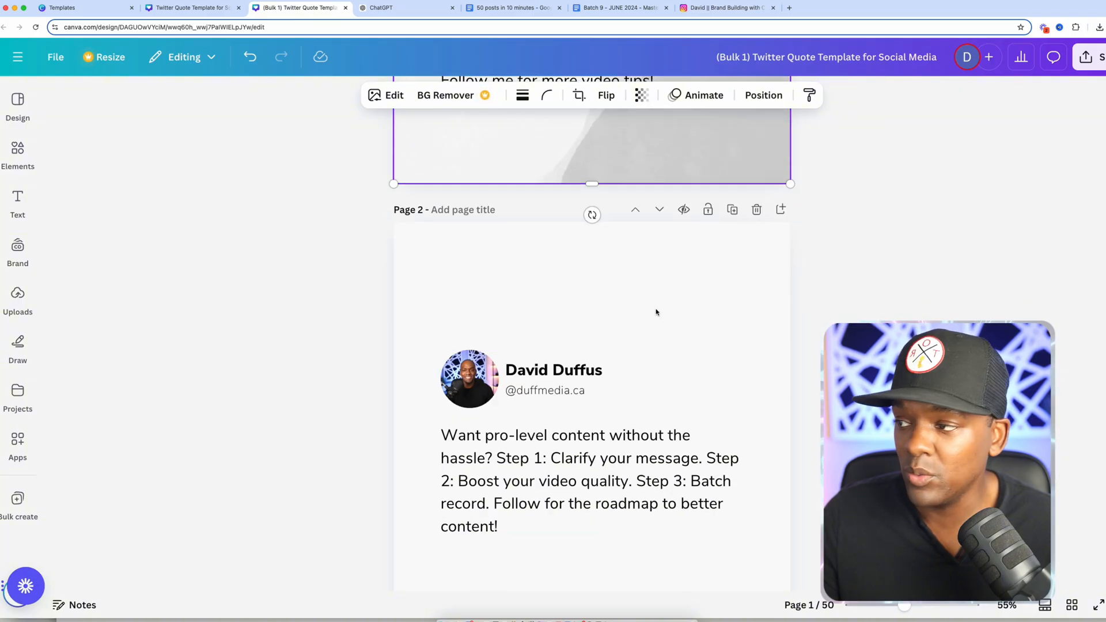
left_click(26, 167)
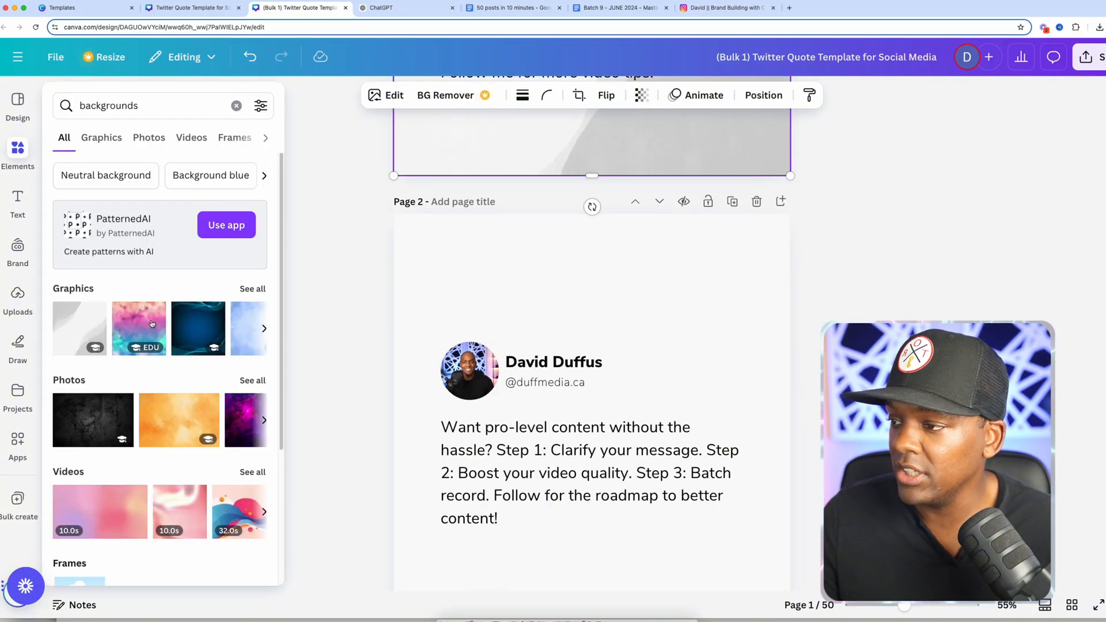
left_click(264, 330)
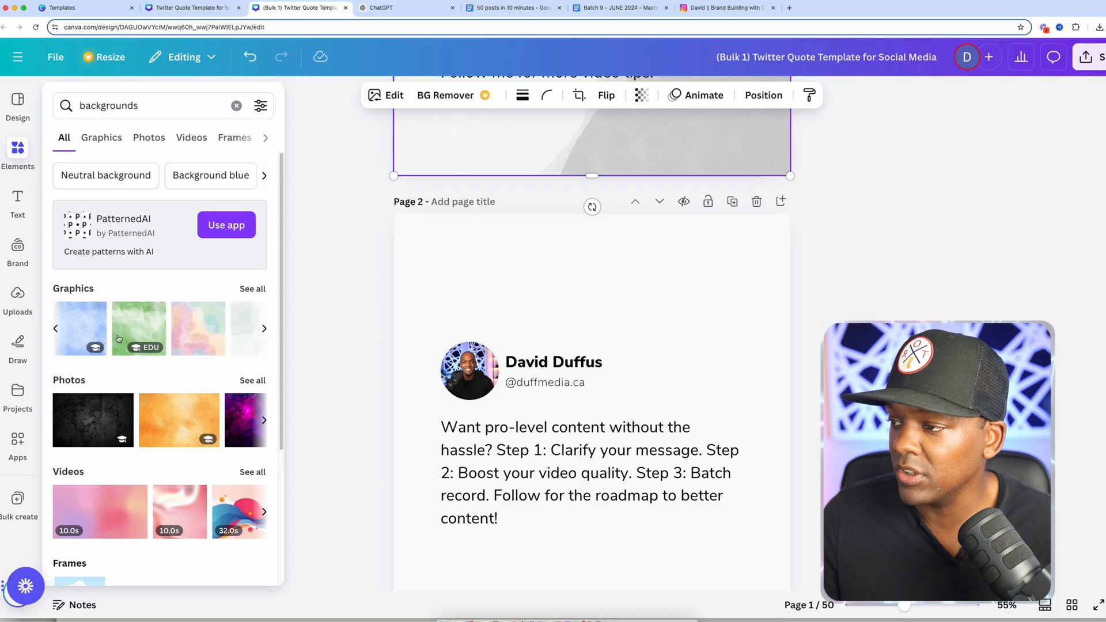
left_click_drag(91, 331, 428, 240)
left_click(763, 95)
key("super+alt+bracketleft")
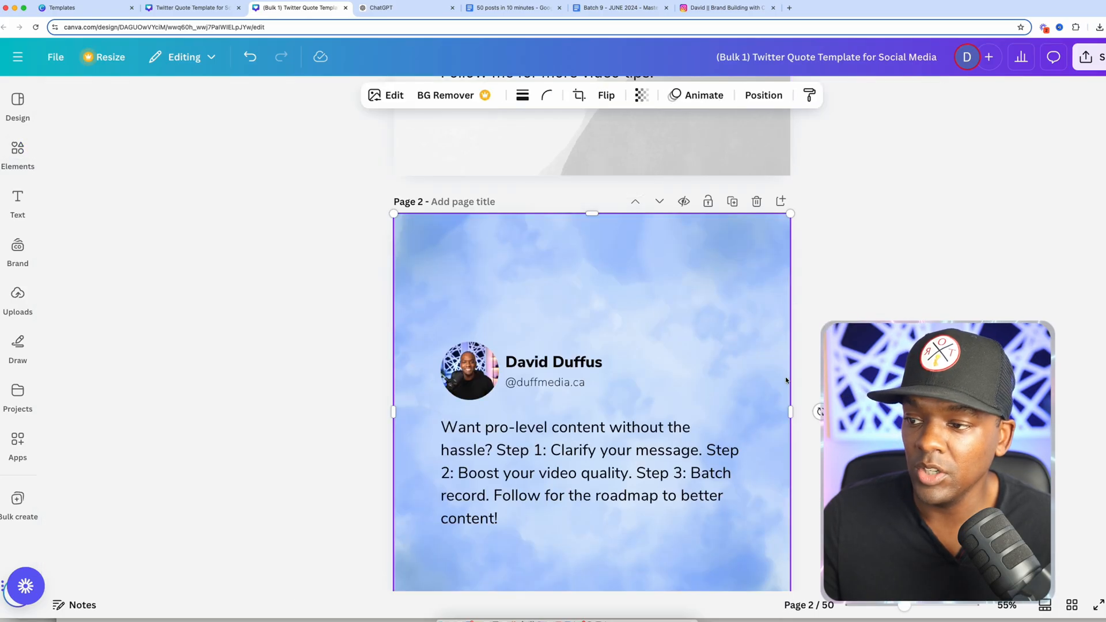
- Fill page 3 with the 10-second pink and white blurred background video and send it behind the tweet
scroll(549, 355, "down", 3)
scroll(610, 473, "down", 5)
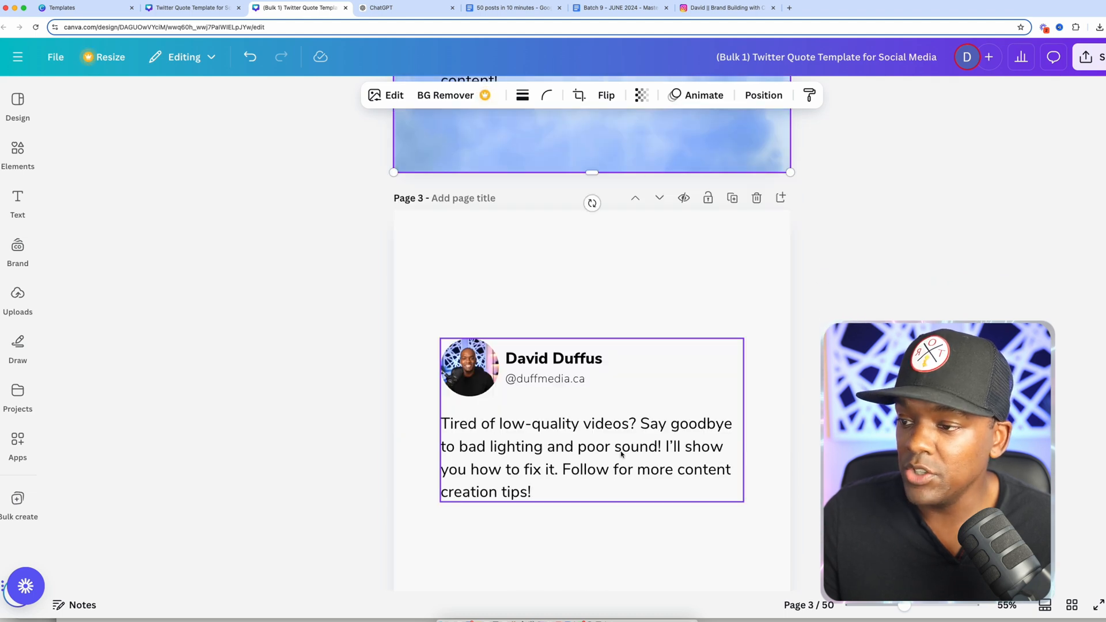
left_click(32, 159)
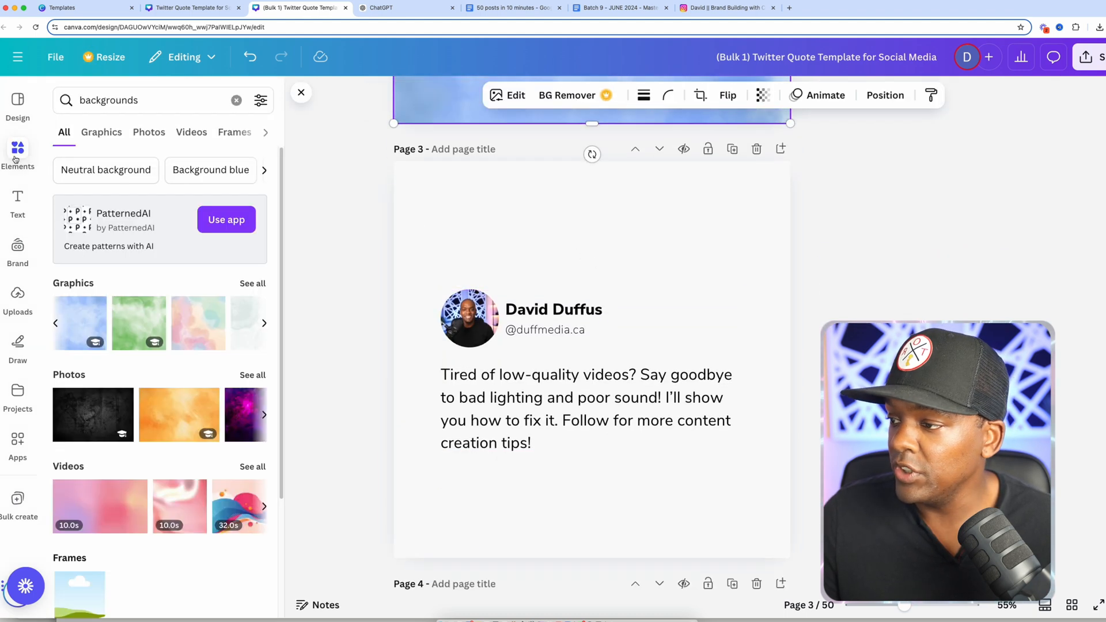
scroll(166, 465, "down", 2)
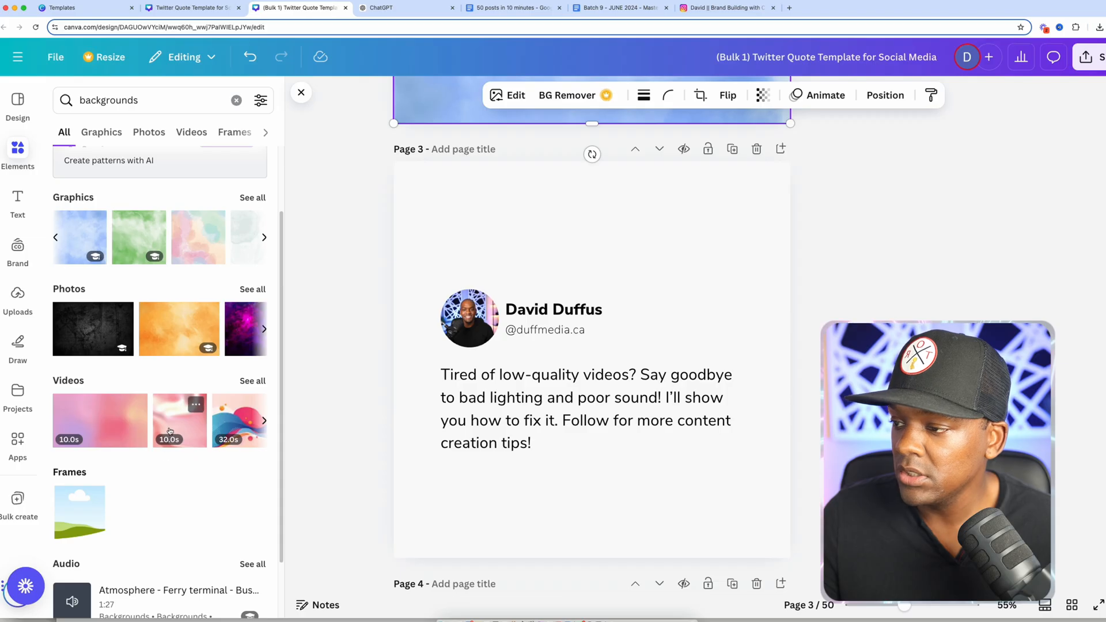
left_click_drag(169, 427, 555, 346)
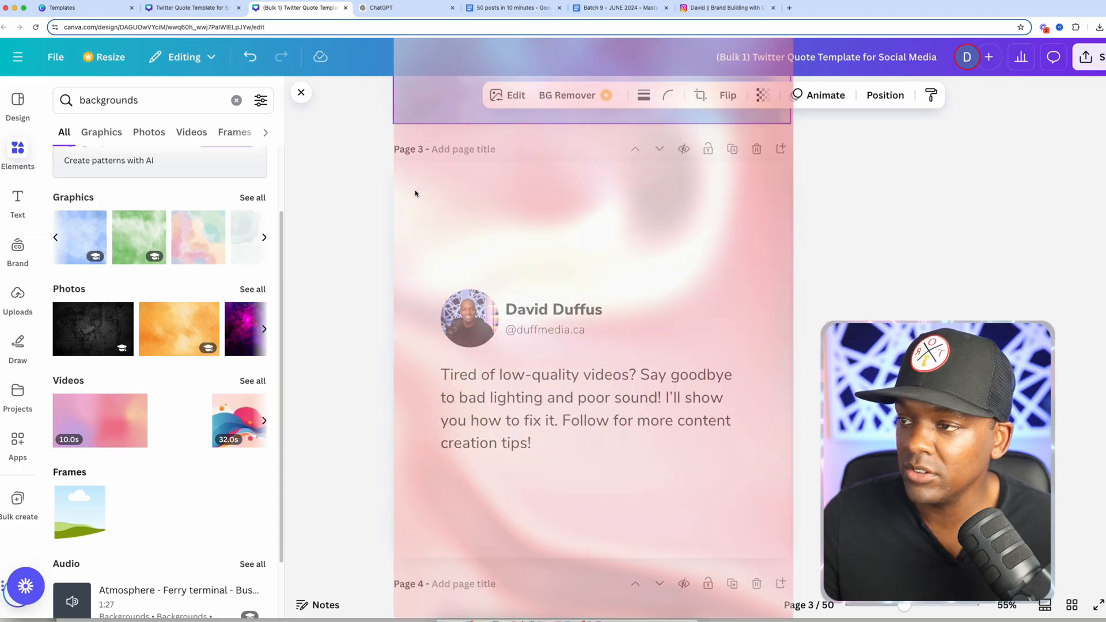
left_click(956, 95)
left_click(250, 173)
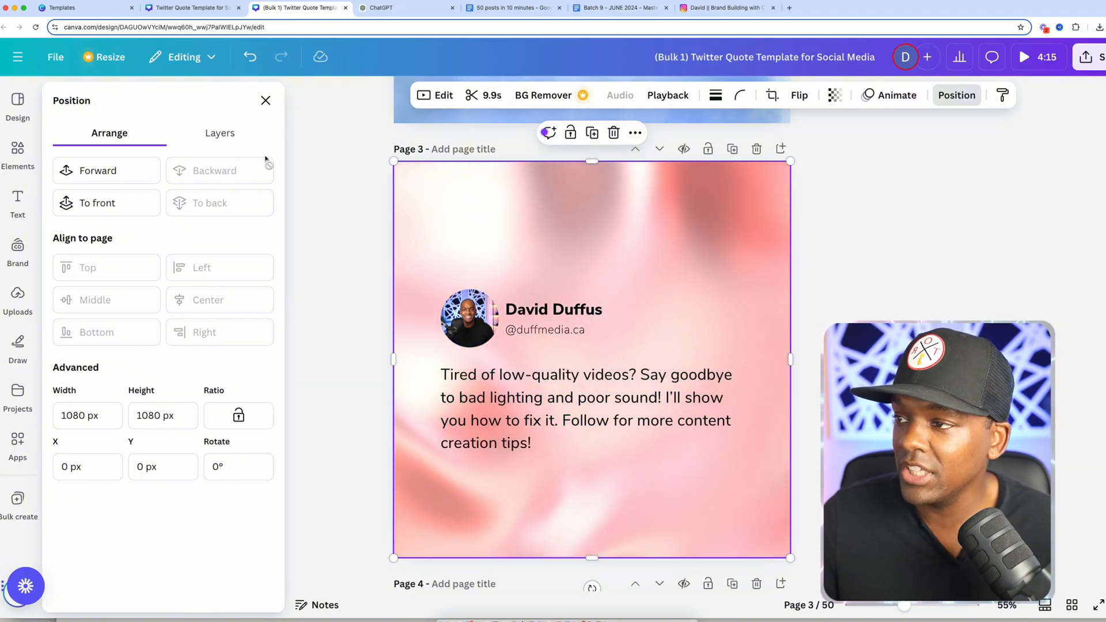
left_click(266, 102)
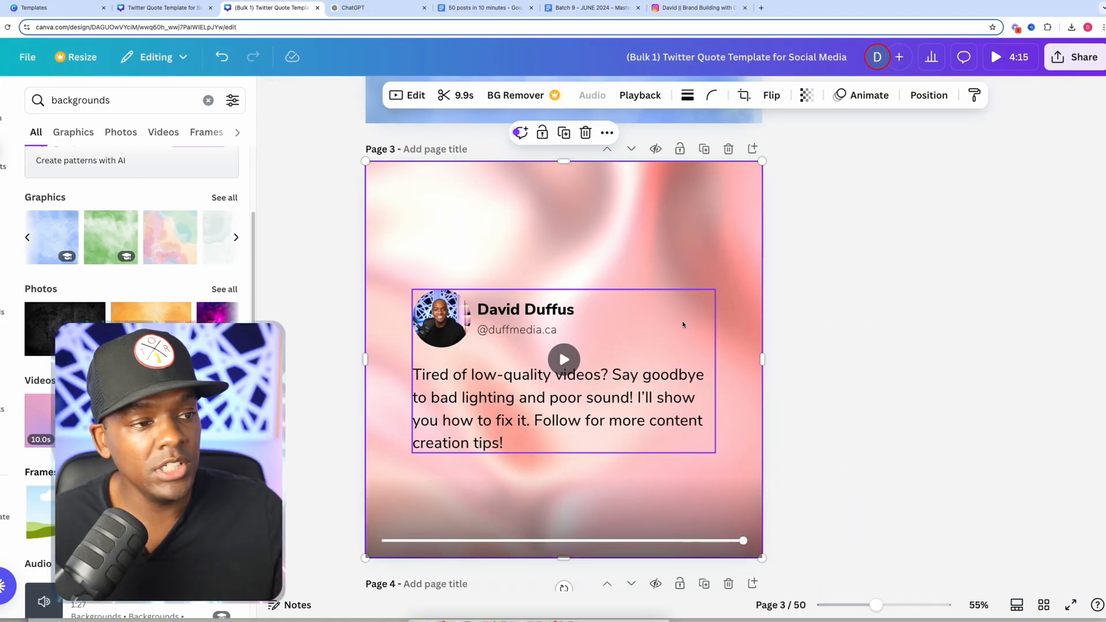
- Return to page 1 and open the download settings for the design
scroll(710, 332, "up", 1)
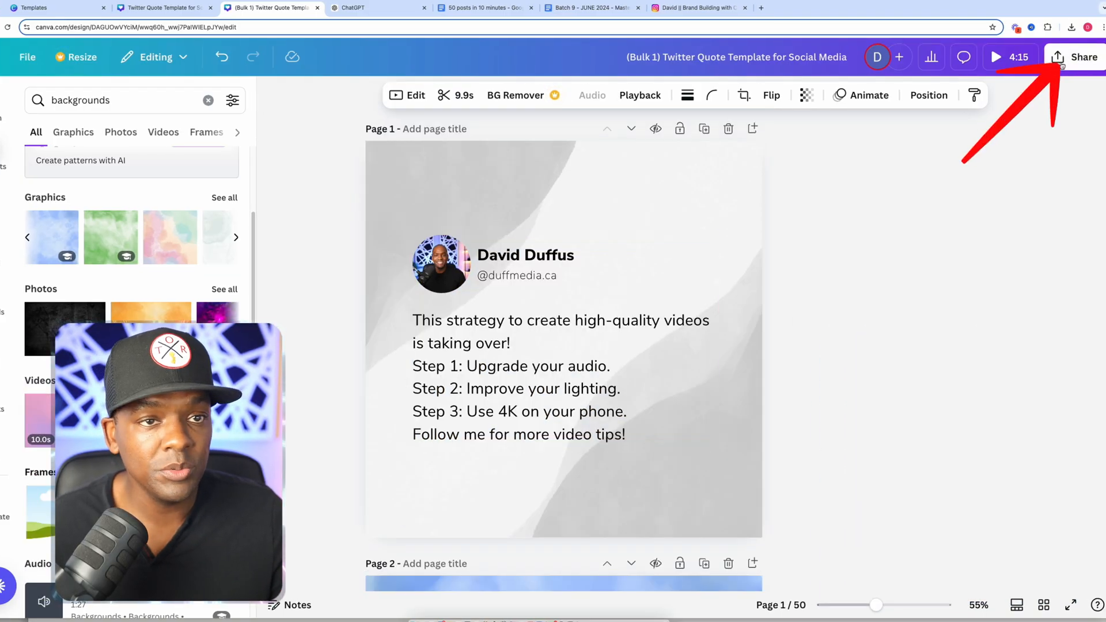
left_click(1073, 58)
left_click(871, 329)
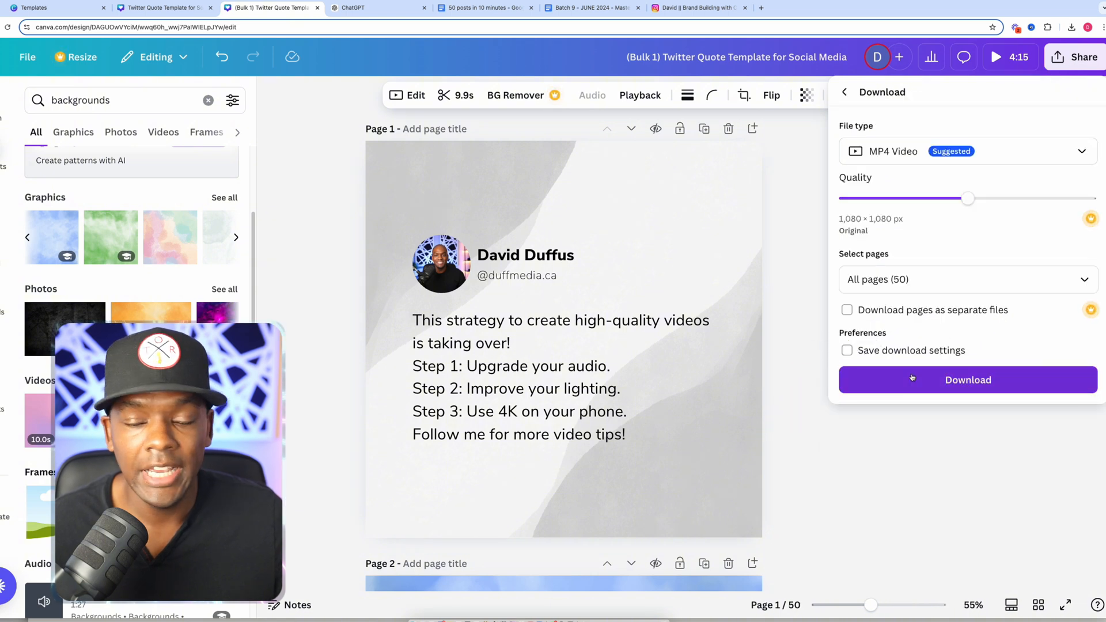